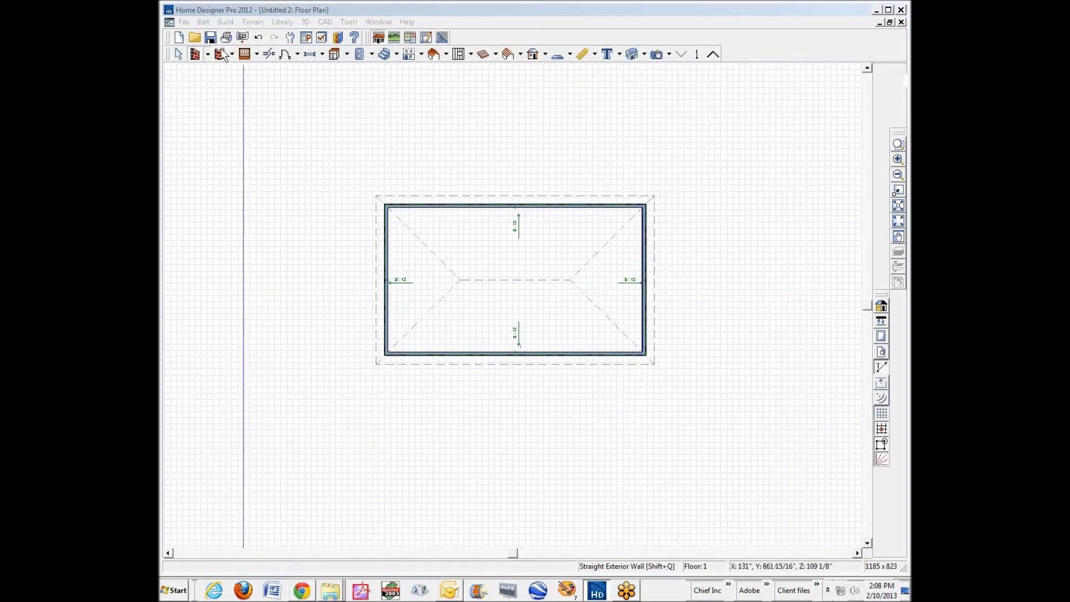
Set both short end walls of the house to Full Gable Wall in their roof options.
click(177, 54)
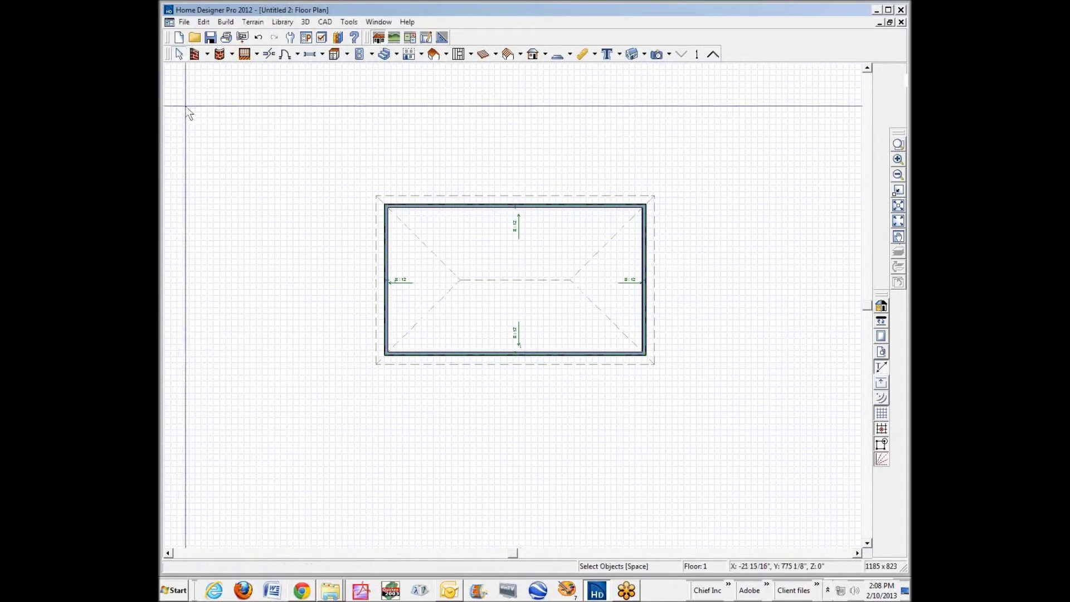
click(644, 287)
shift+click(387, 296)
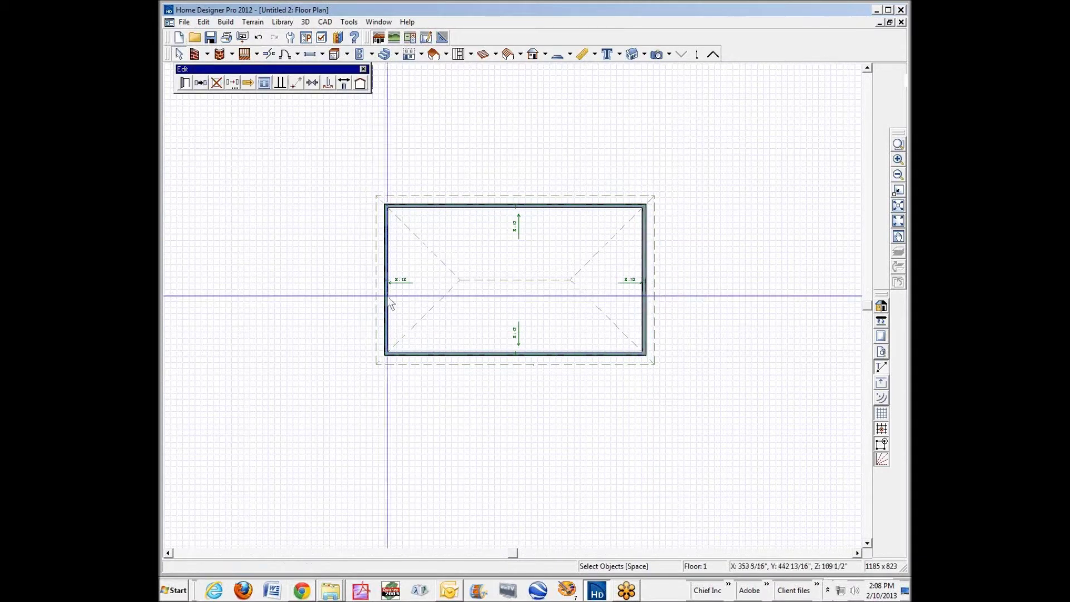
click(190, 84)
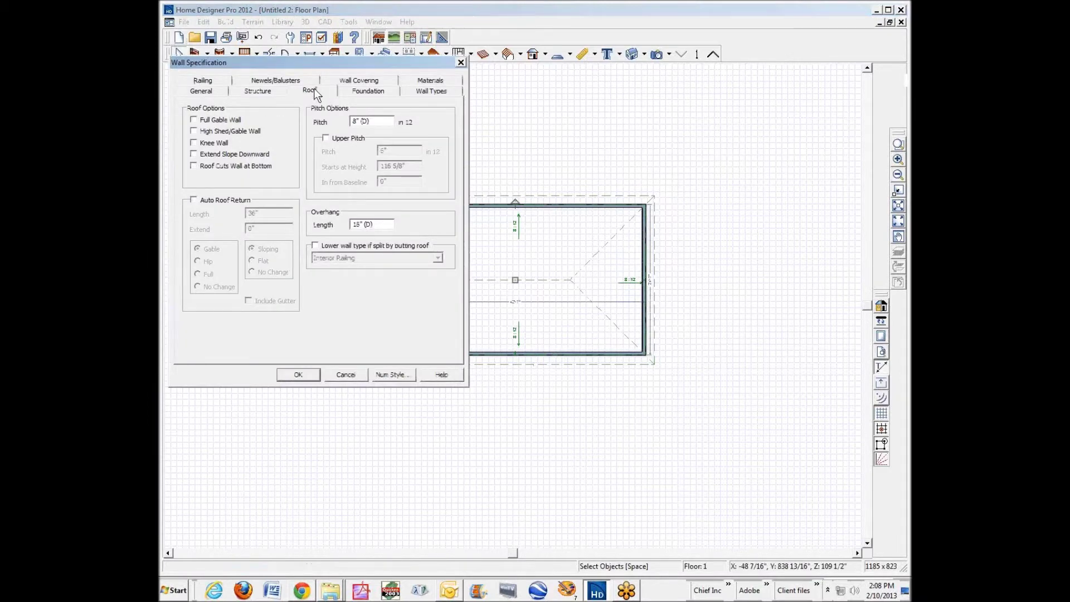
click(208, 120)
click(302, 376)
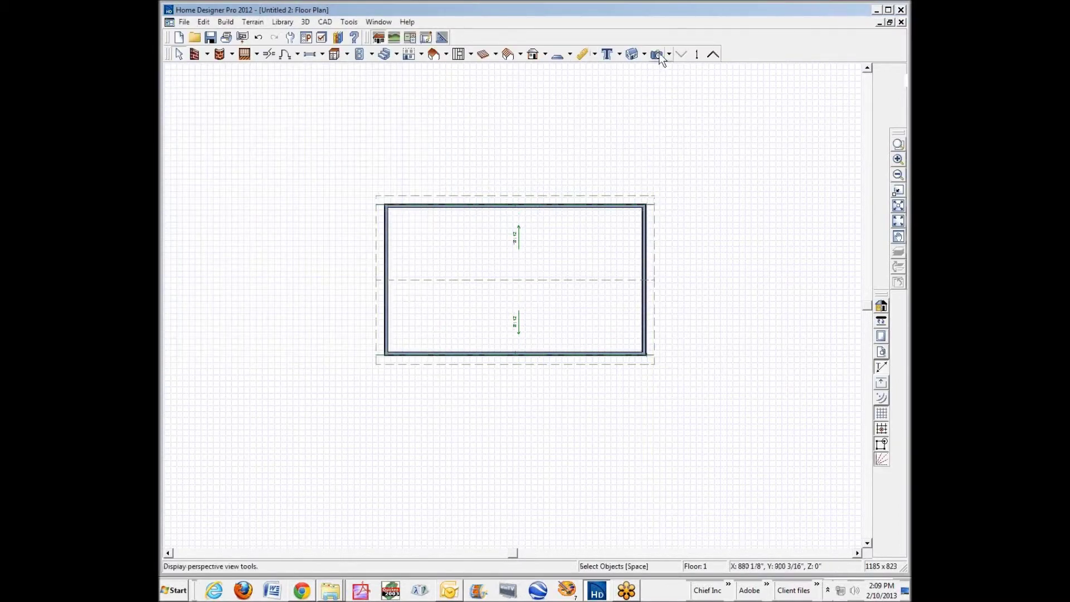
Create a Perspective Full Overview of the house, orbit it towards a gable end, and tile it beside the floor plan.
click(657, 54)
click(670, 54)
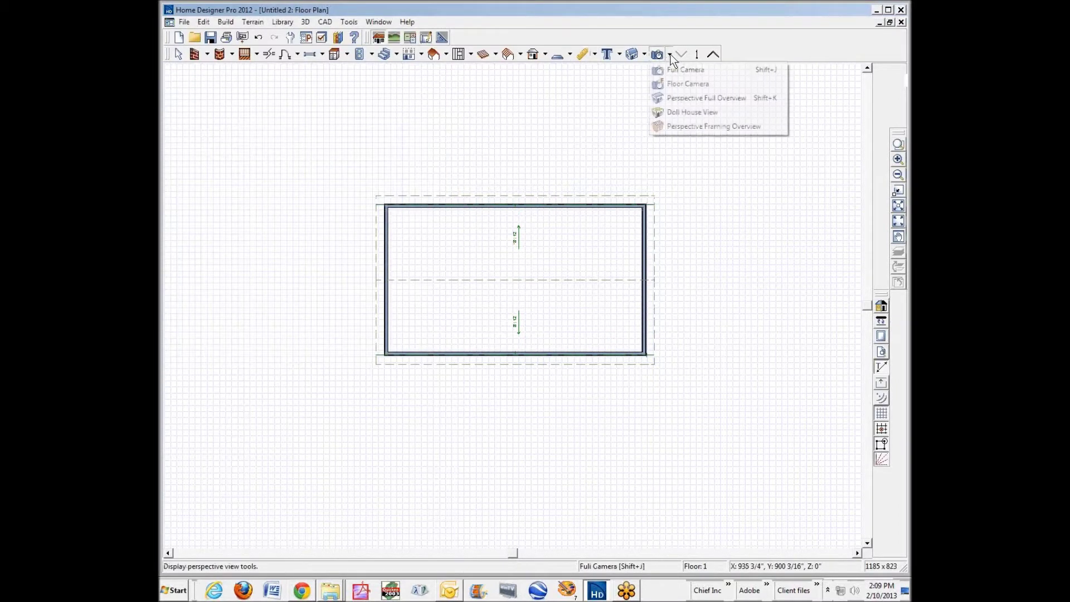
click(676, 94)
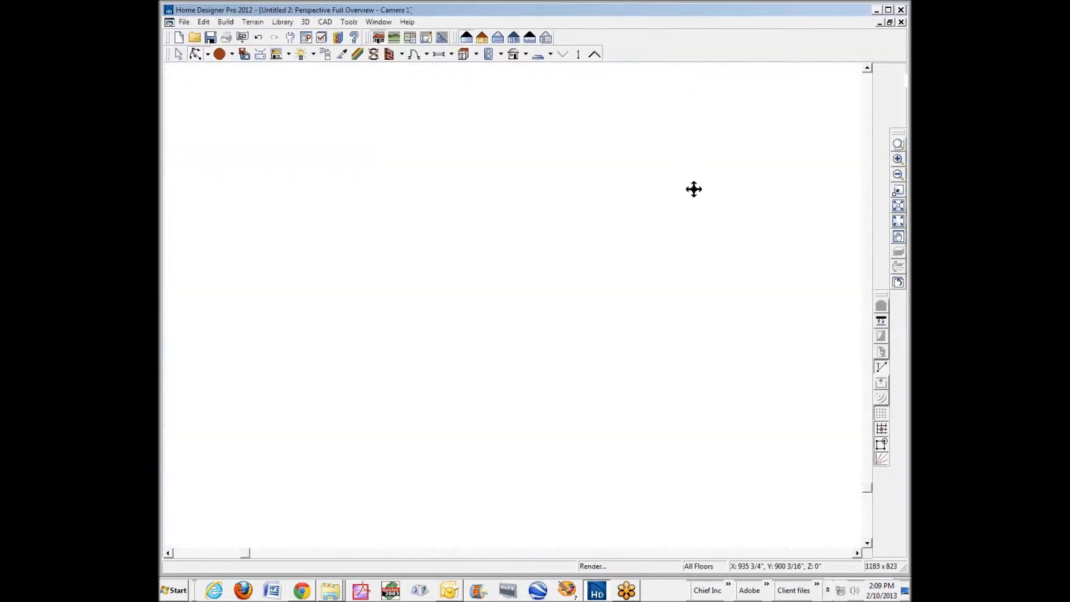
drag(637, 246, 541, 229)
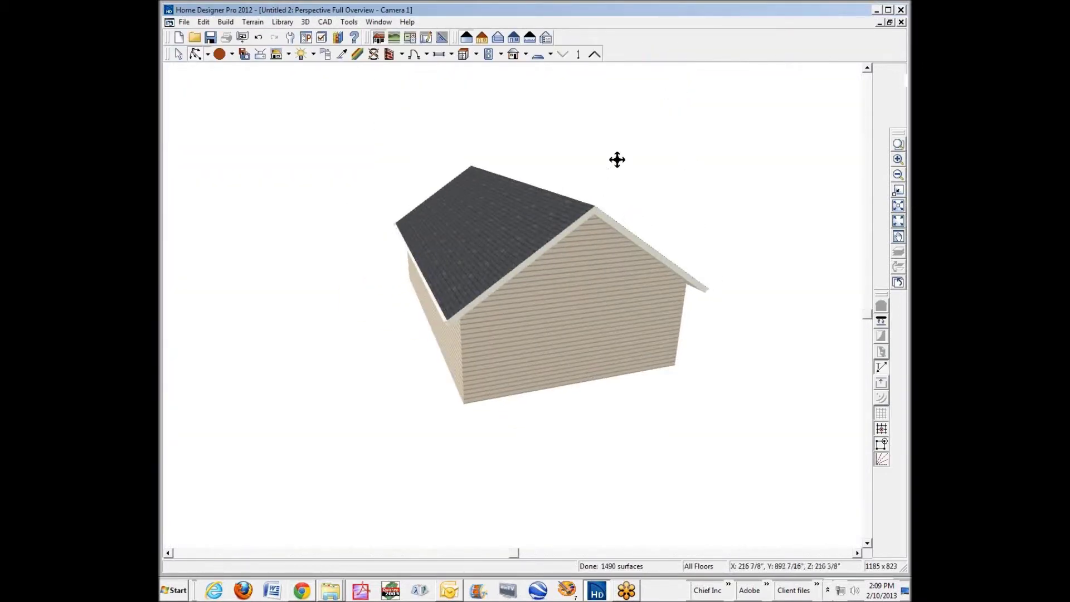
key(shift+F3)
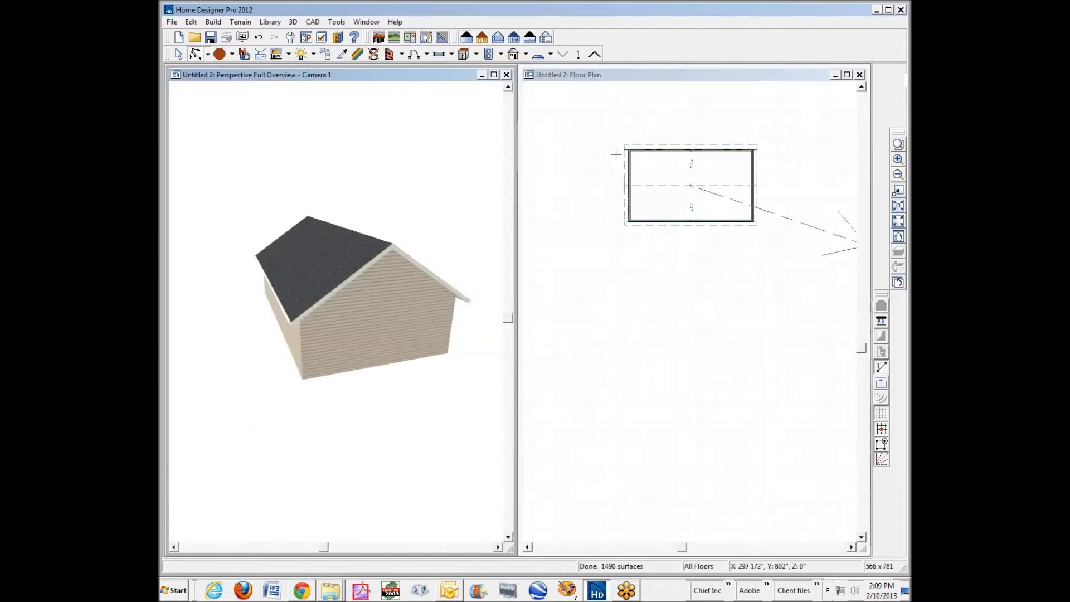
Set the roof pitch of the two long front and rear walls together to 16 in 12.
click(727, 76)
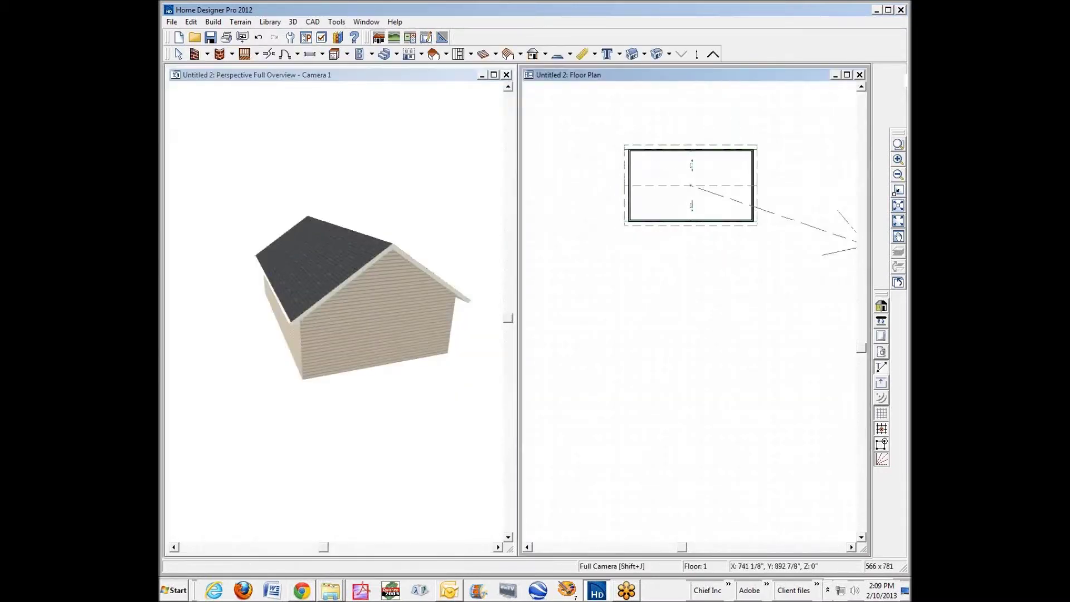
click(897, 140)
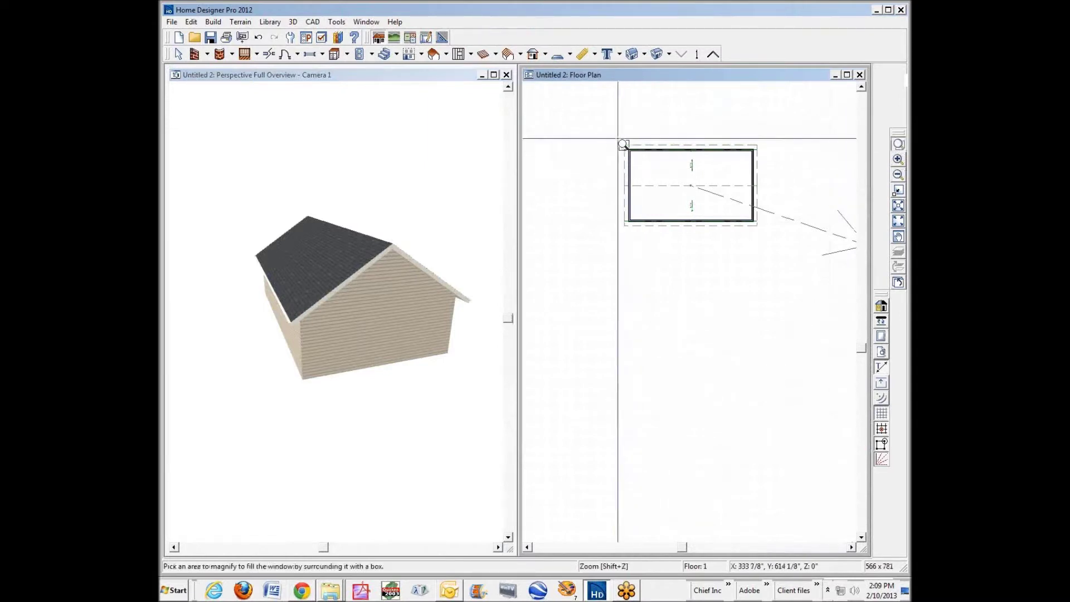
drag(593, 141, 786, 272)
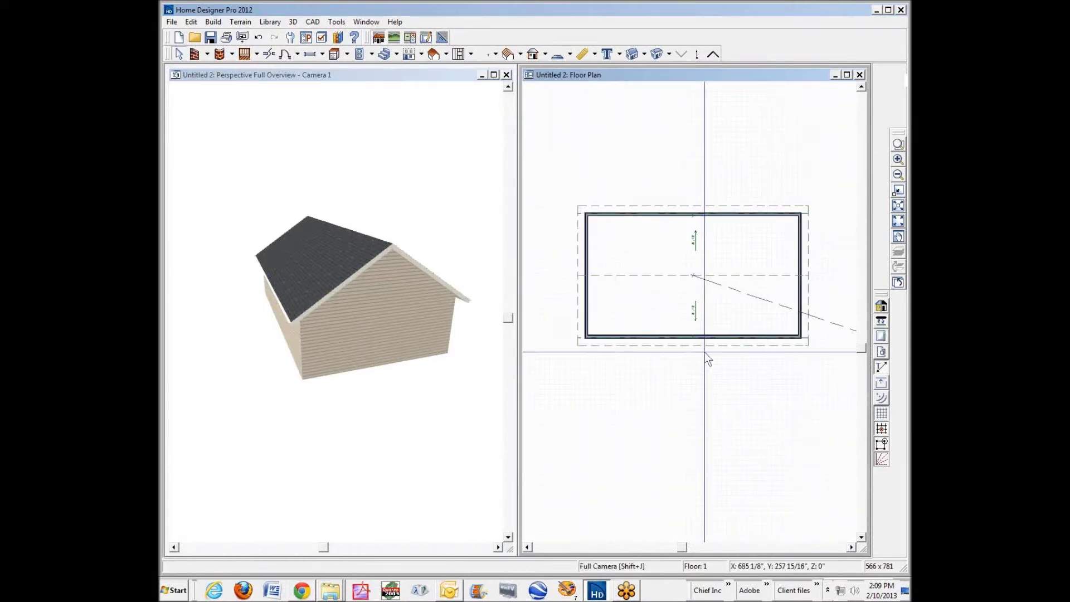
click(704, 338)
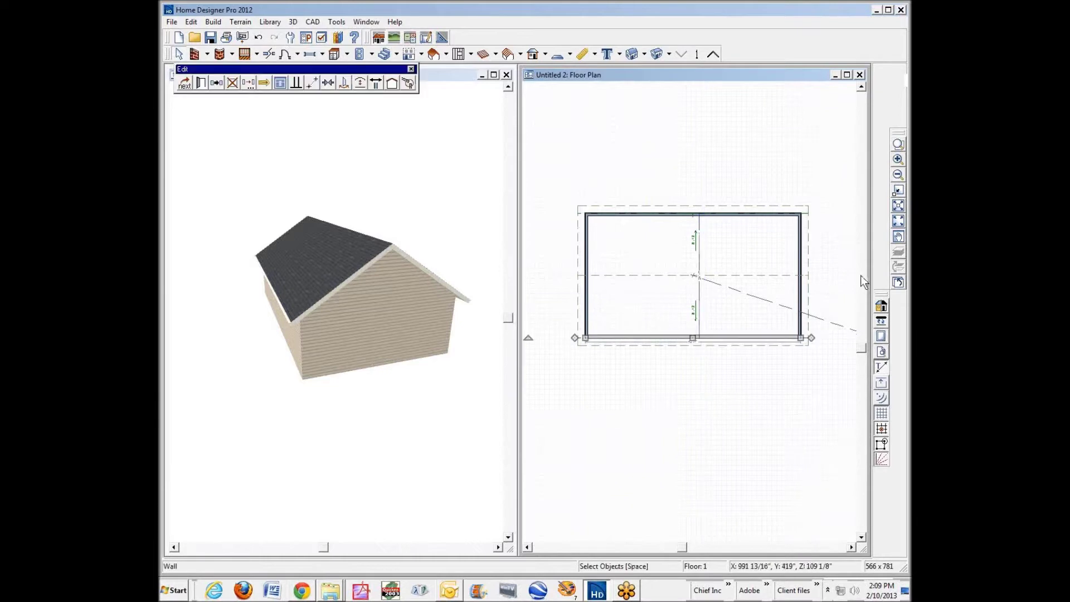
shift+click(707, 215)
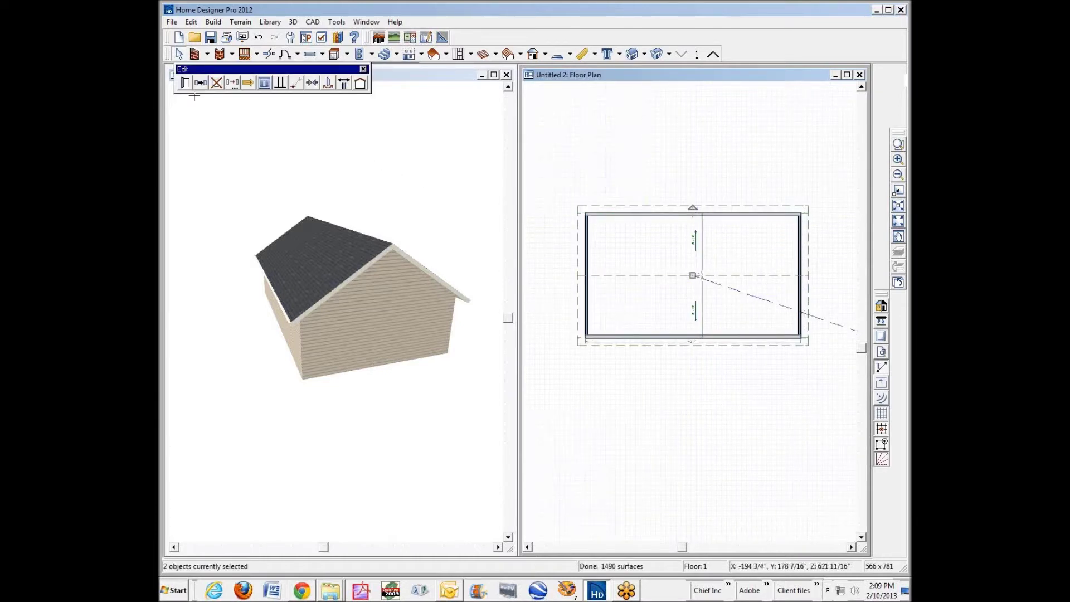
click(184, 83)
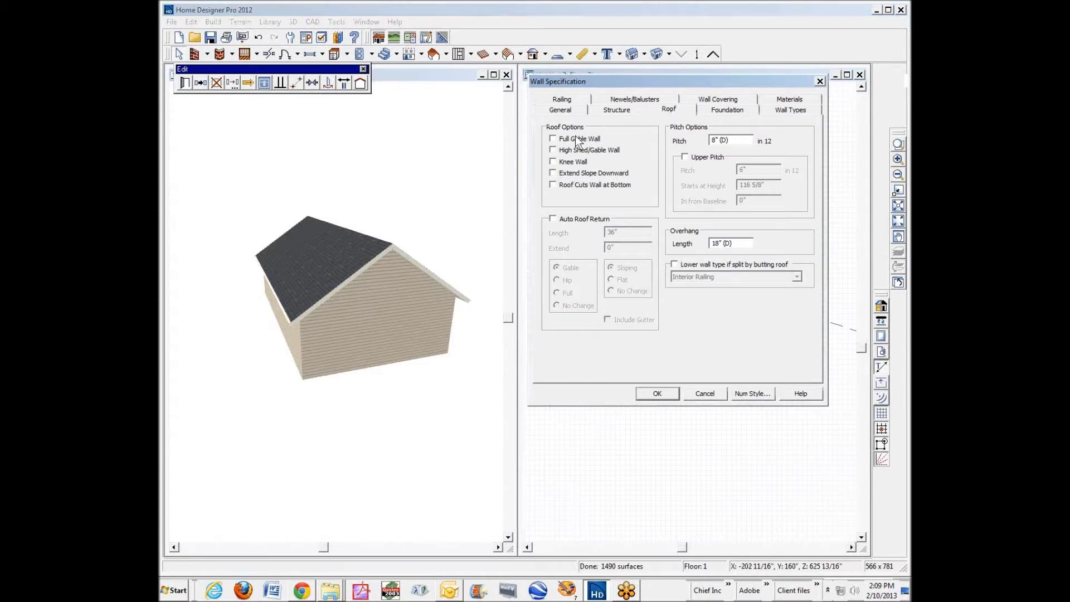
drag(744, 145, 514, 146)
text(16)
Enable an upper pitch of 4 in 12 for both long walls, set in 66" from the baseline.
click(685, 156)
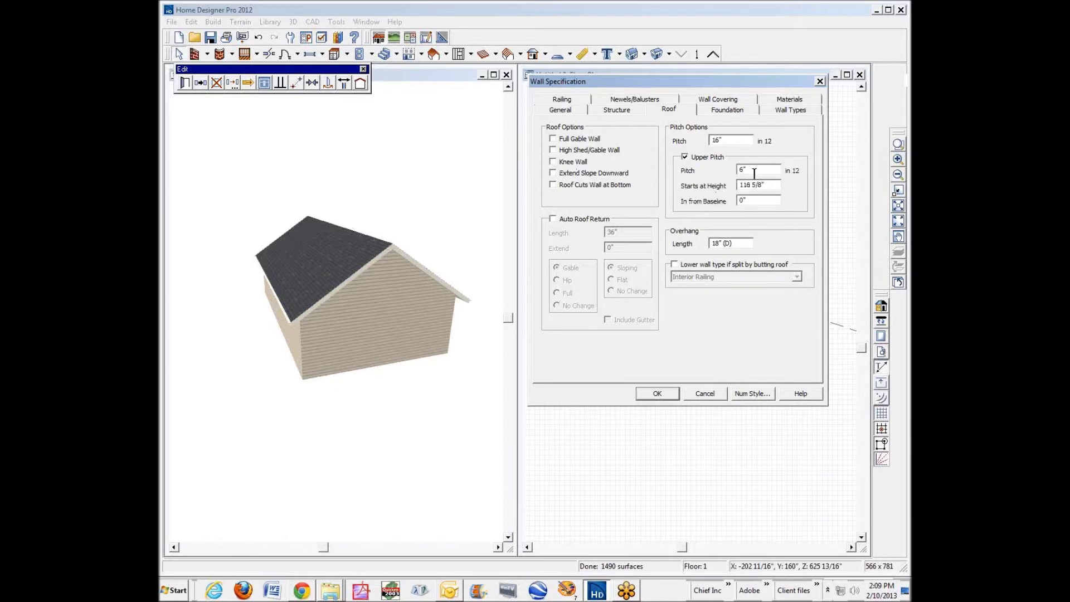
key(Tab)
text(4)
text(66)
click(658, 393)
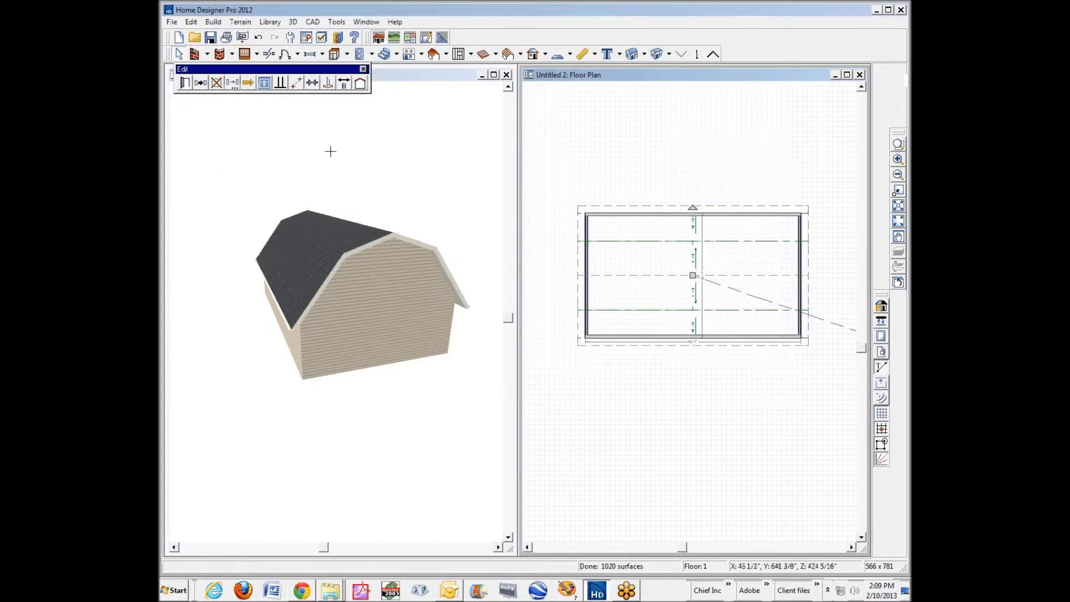
click(631, 165)
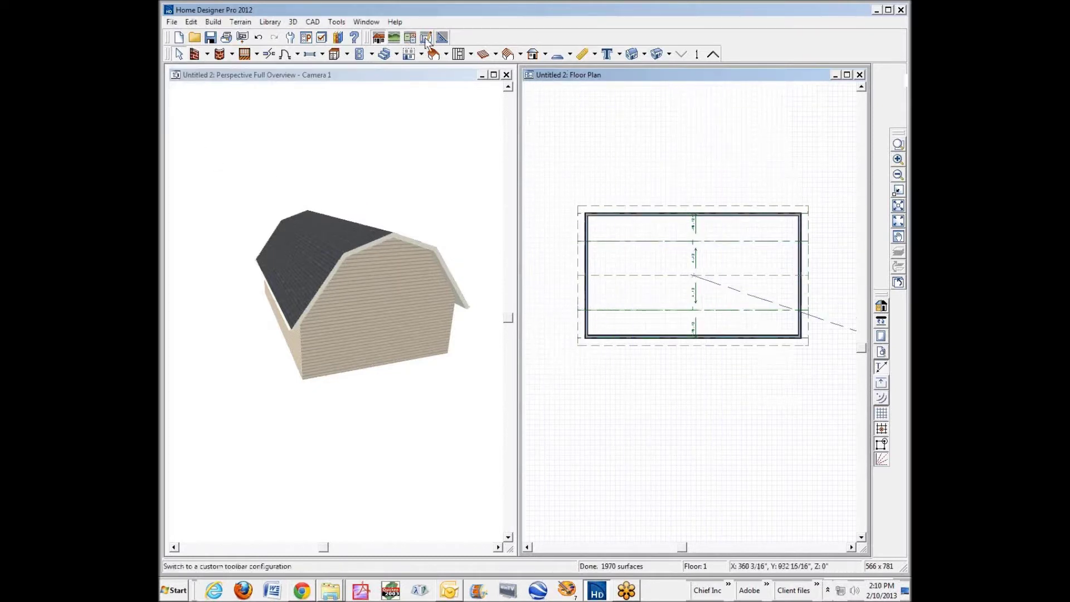
Draw a rectangular deck with railings on three sides, attached to the long front wall of the house.
click(246, 54)
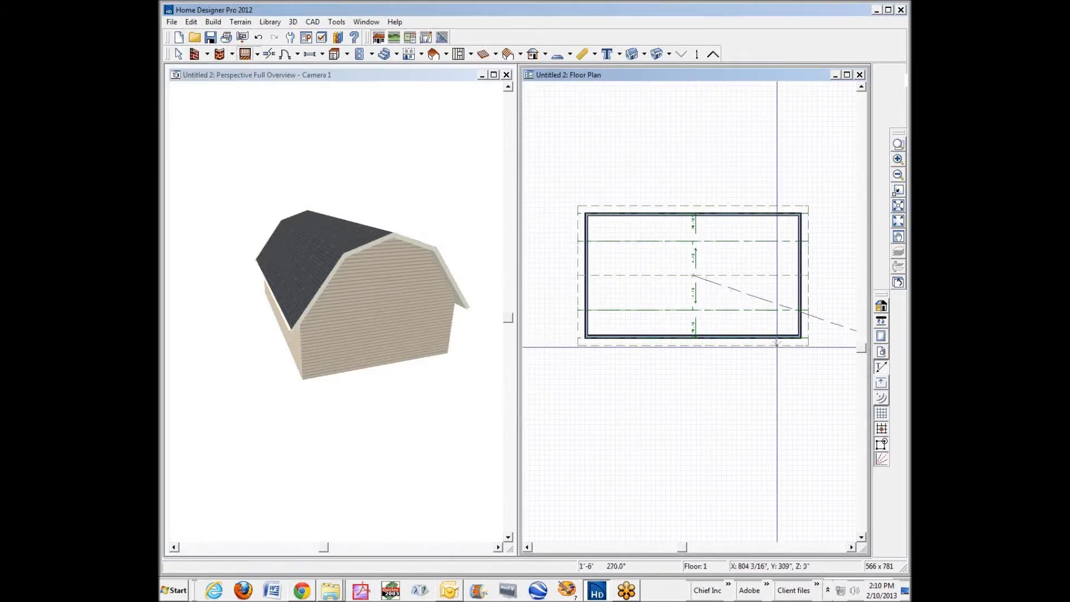
mouse_move(784, 342)
mouse_down()
mouse_move(777, 398)
mouse_move(618, 399)
mouse_move(617, 325)
mouse_up()
click(620, 374)
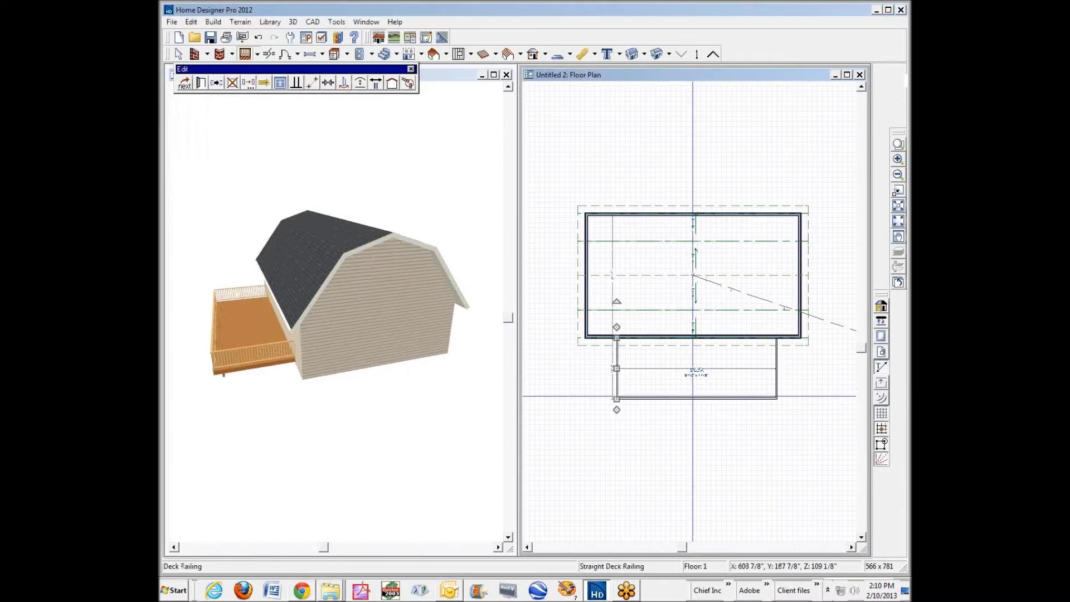
Set the deck's outer railing and left side railing to Post to Beam.
shift+click(695, 397)
shift+click(778, 371)
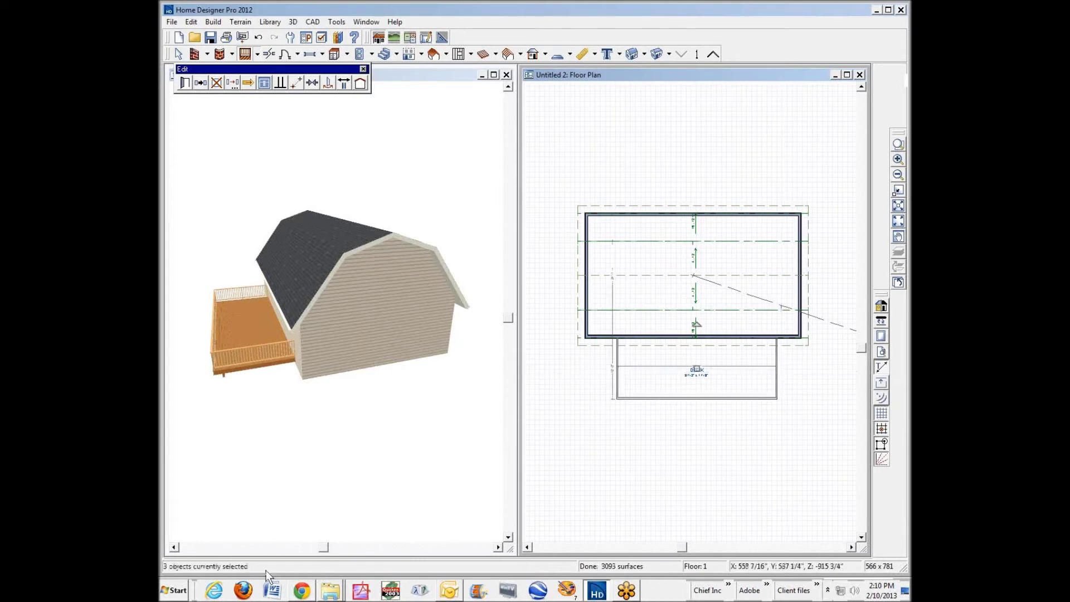
shift+click(775, 380)
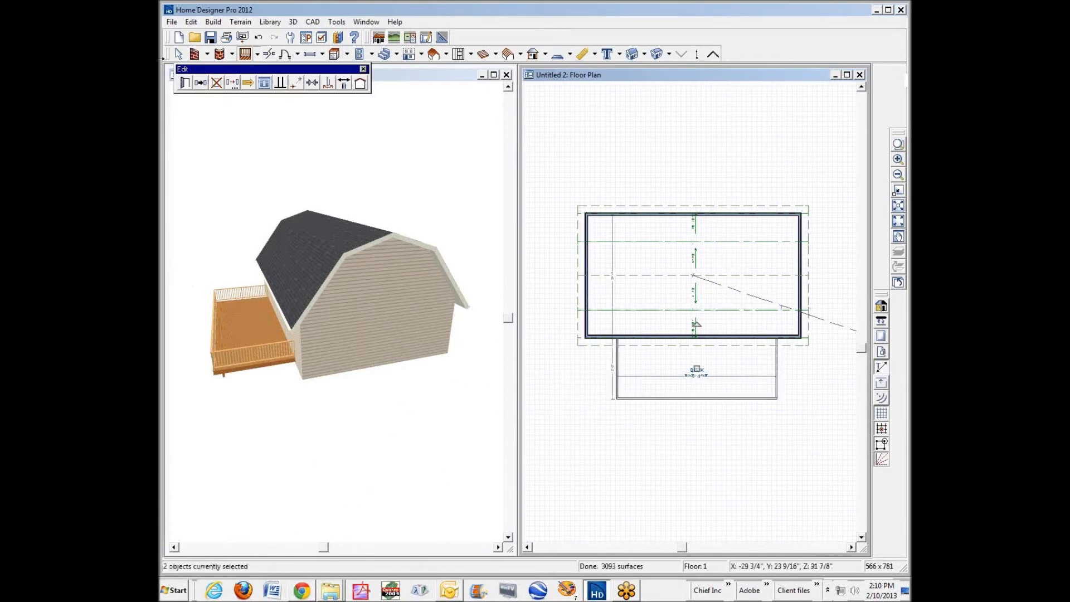
click(191, 87)
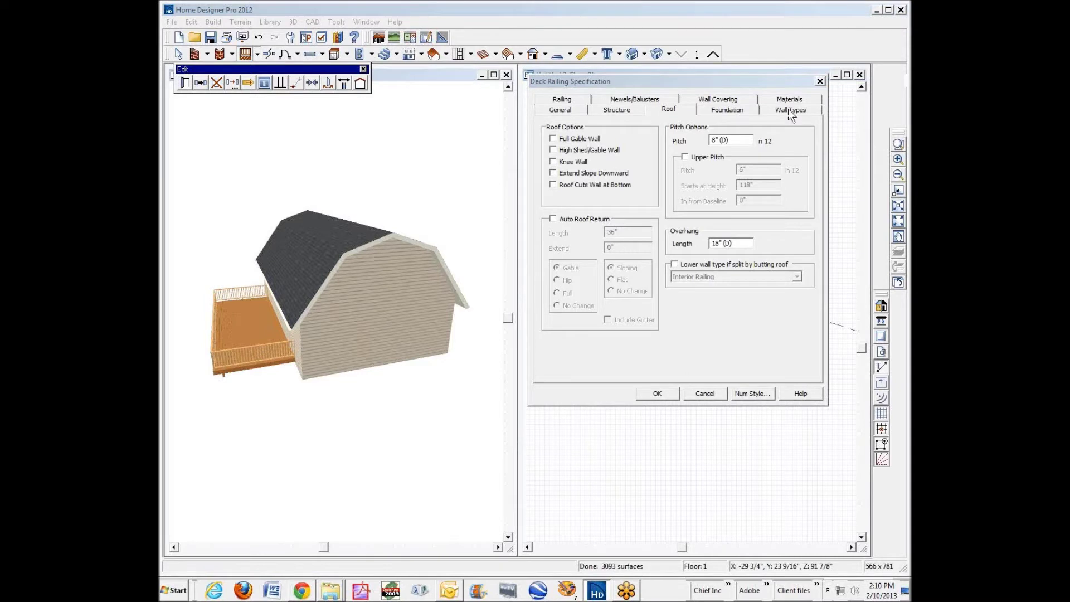
click(563, 100)
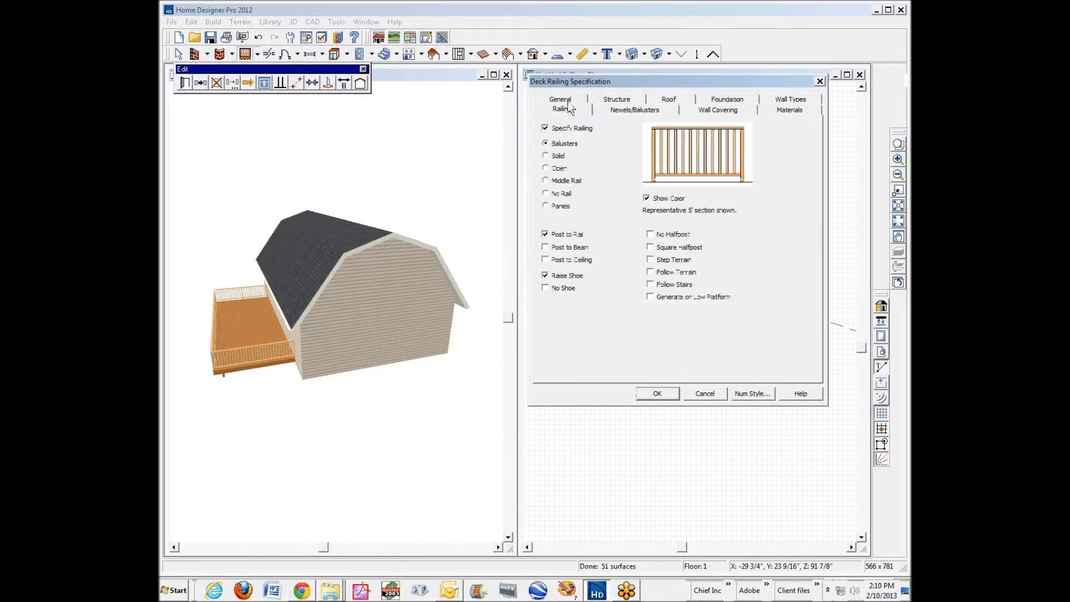
click(552, 253)
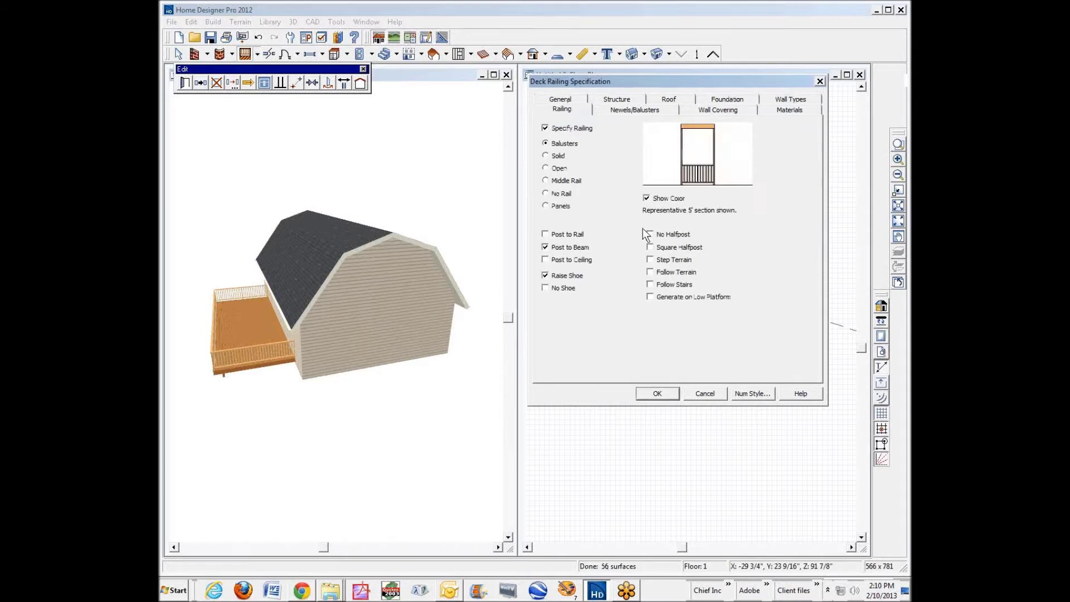
click(669, 393)
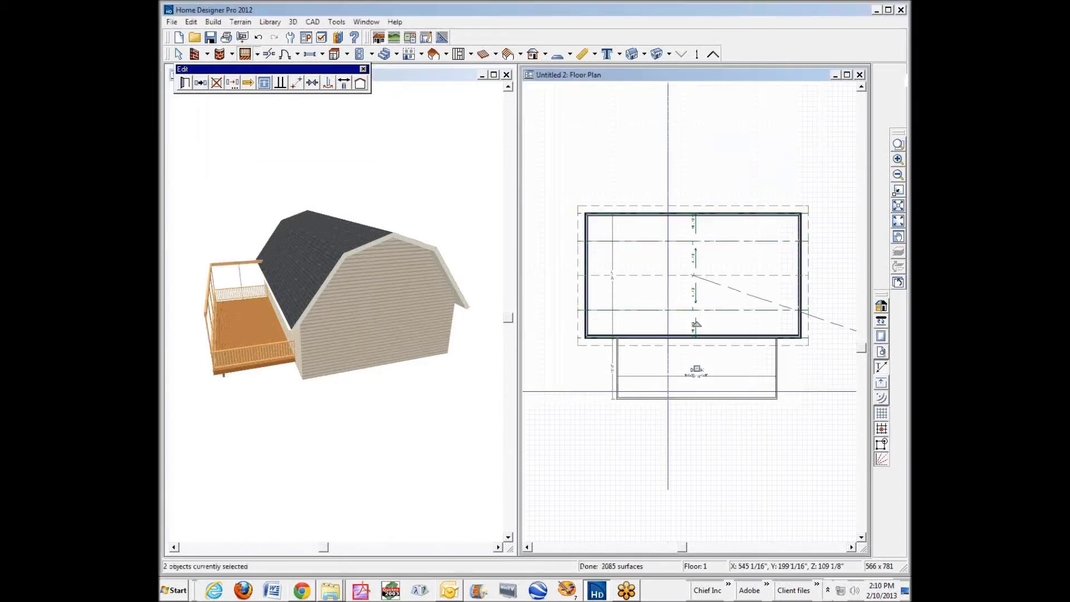
key(Escape)
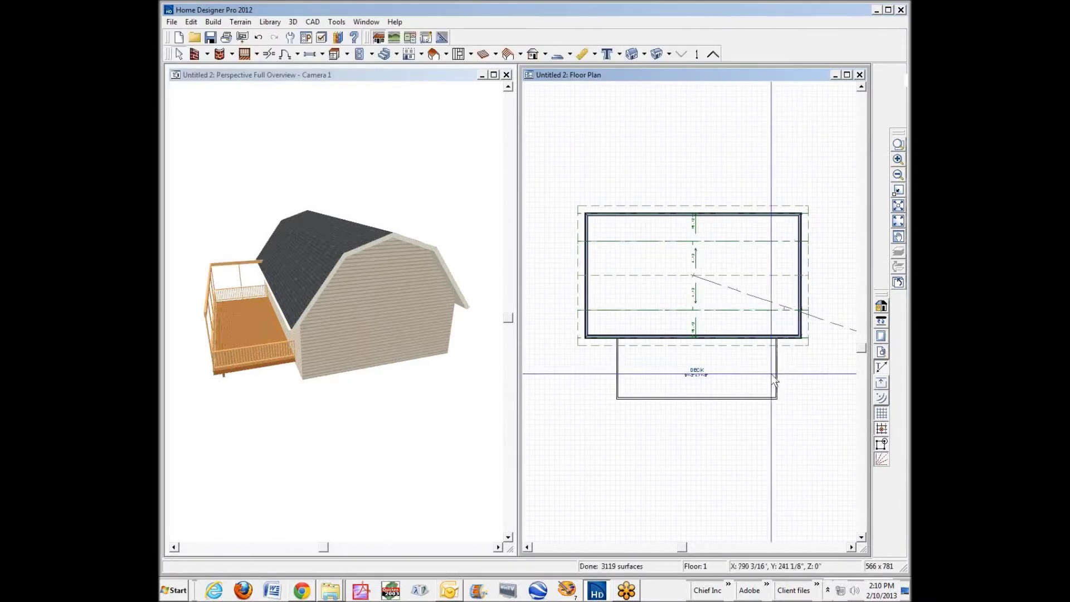
Set the deck's right side railing to Post to Beam.
double_click(779, 372)
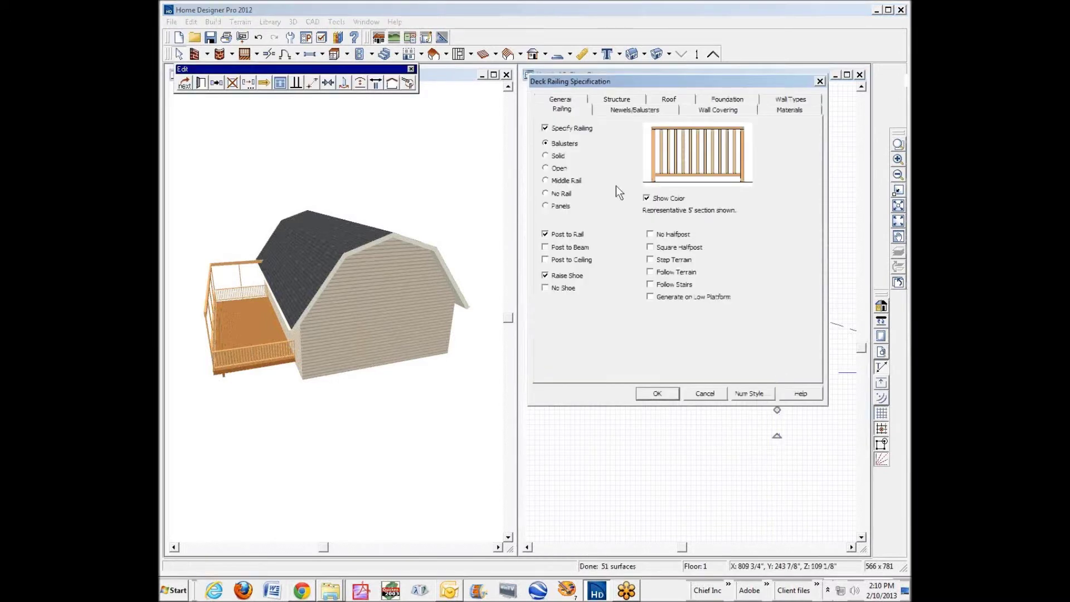
click(565, 248)
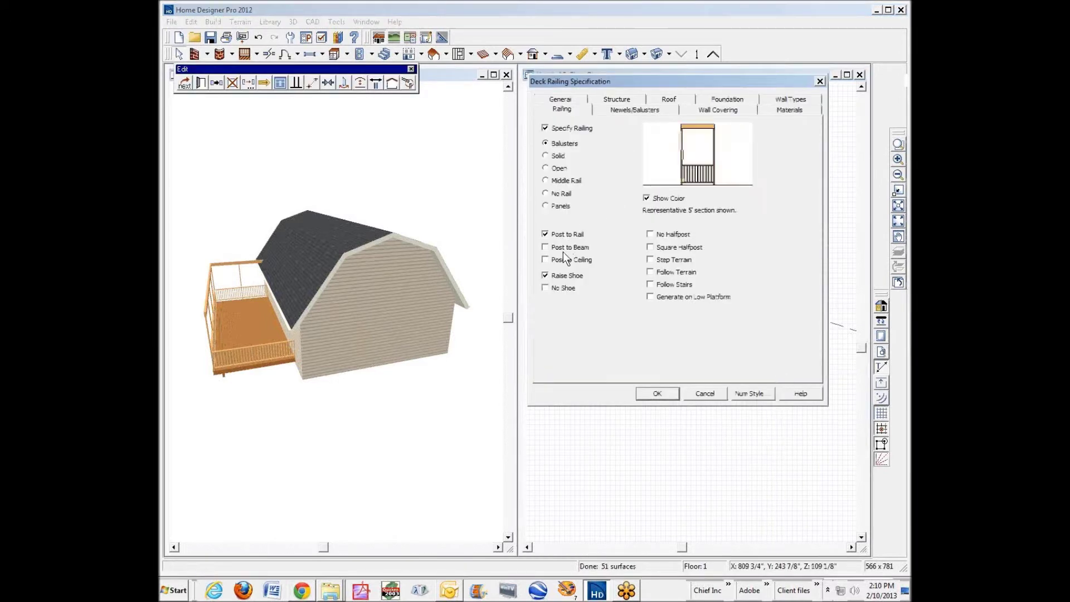
click(667, 395)
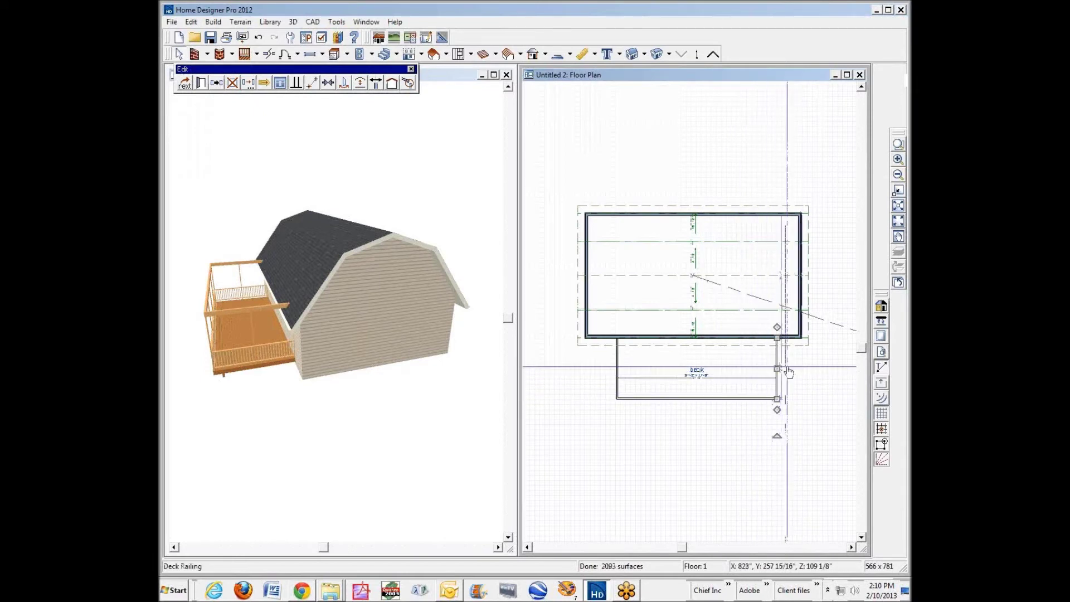
Set both side railings of the deck to Full Gable Wall in their roof options.
click(616, 367)
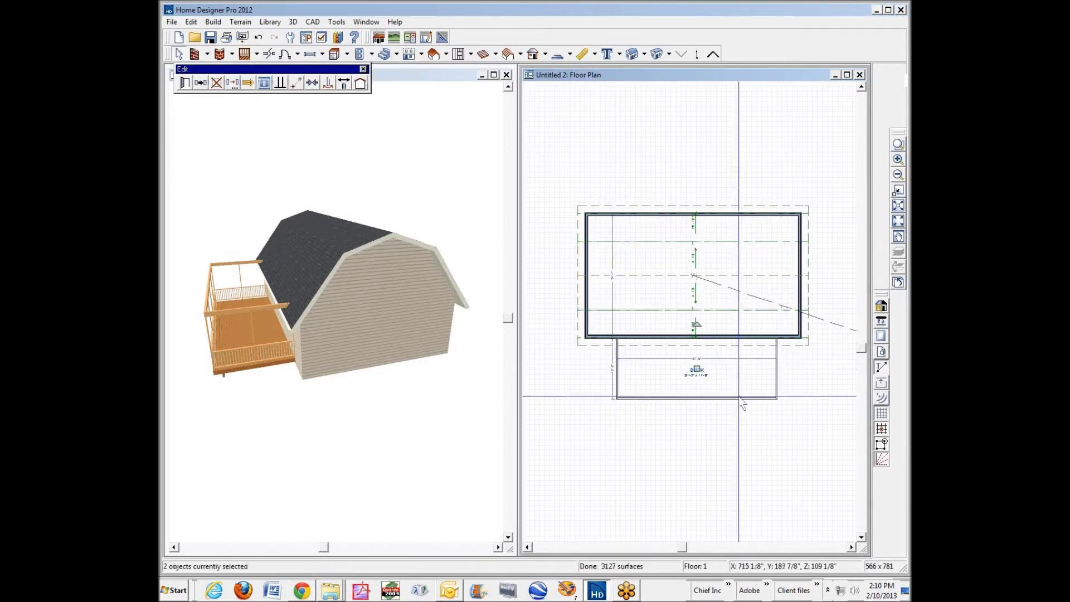
click(186, 84)
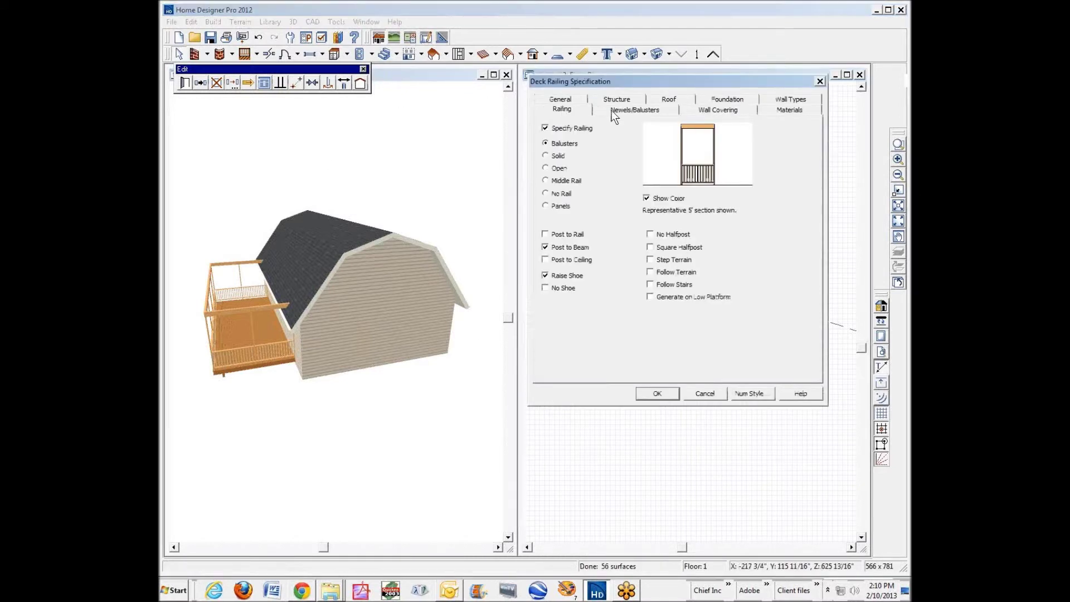
click(672, 99)
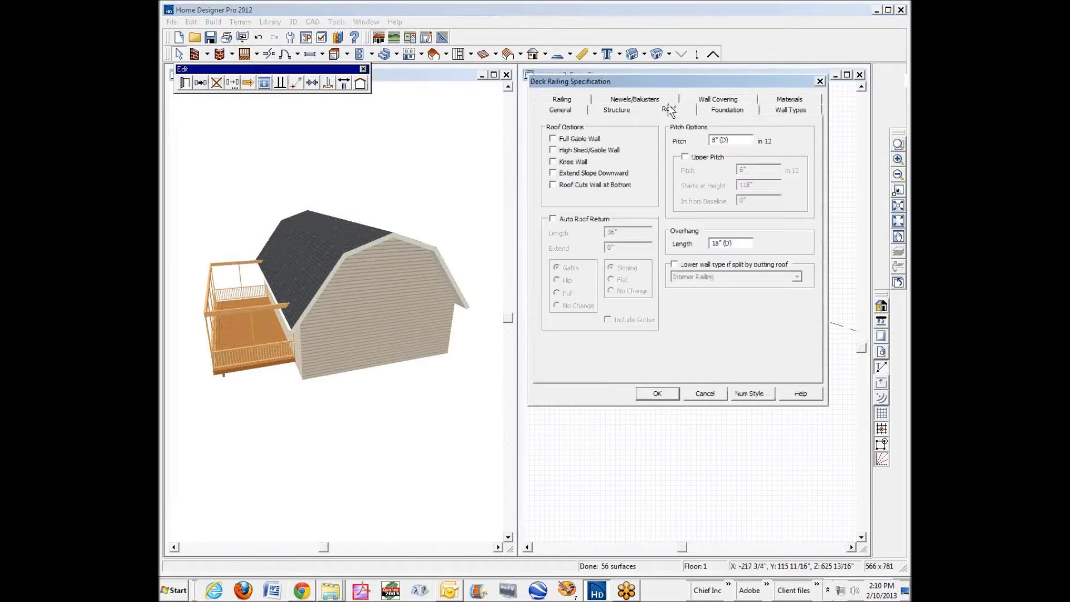
click(554, 140)
click(658, 396)
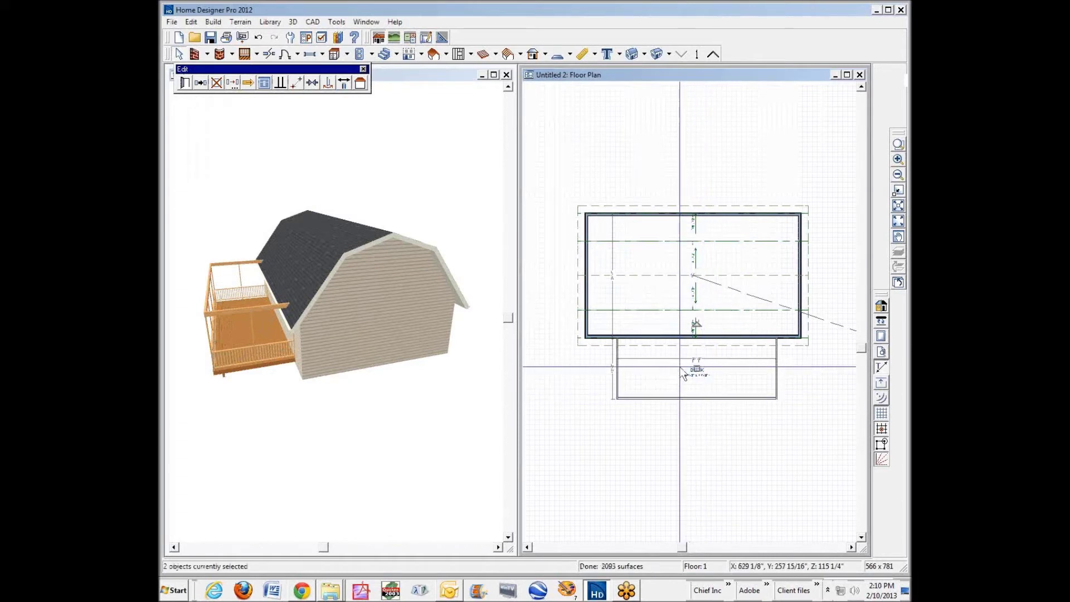
Set the roof pitch of the deck's outer railing to 4 in 12.
click(713, 401)
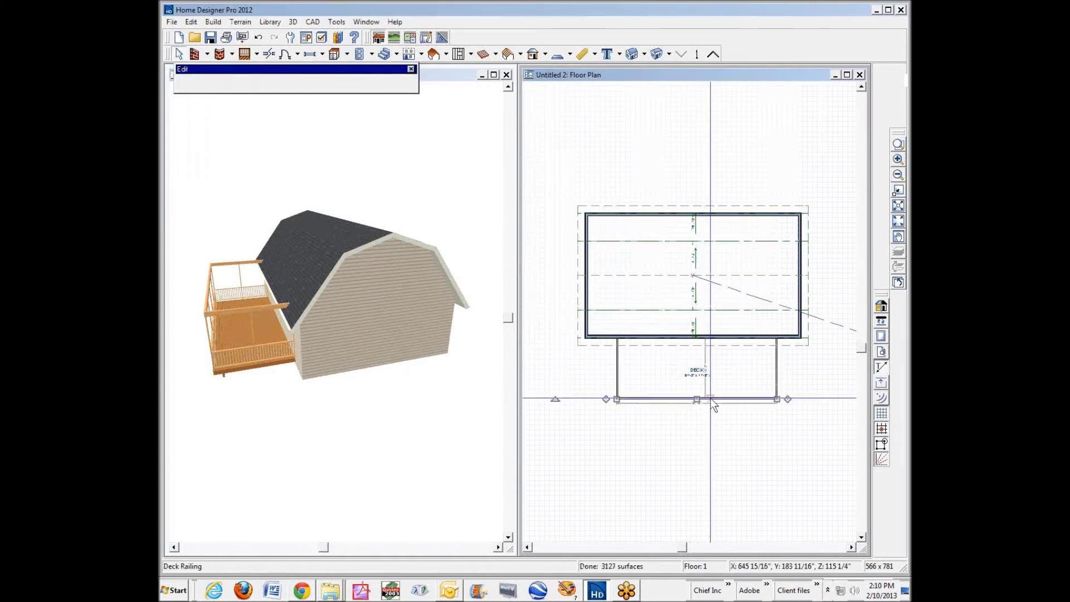
right_click(713, 400)
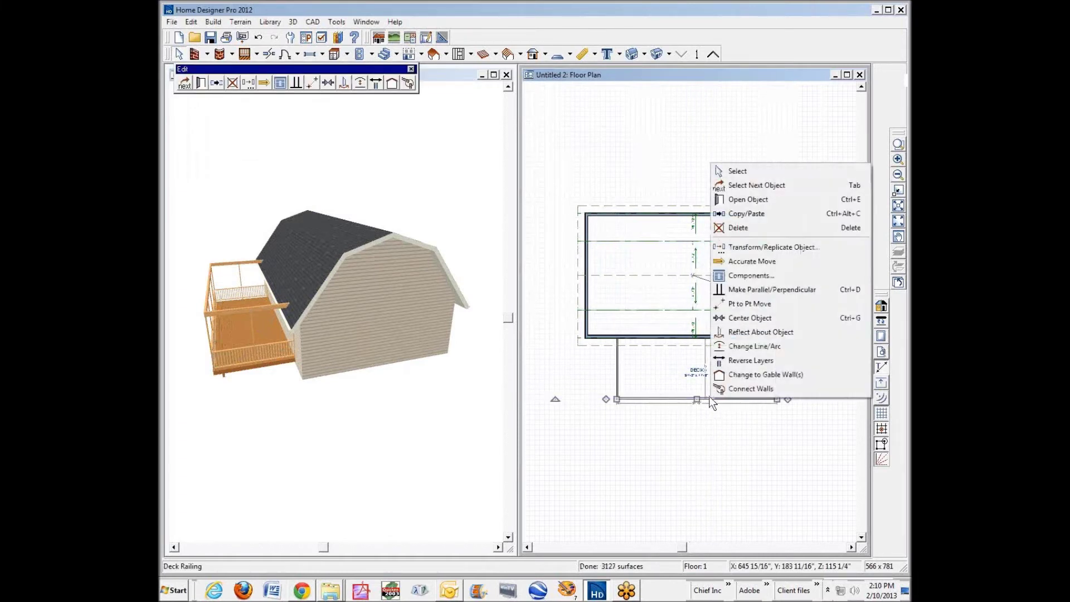
click(750, 199)
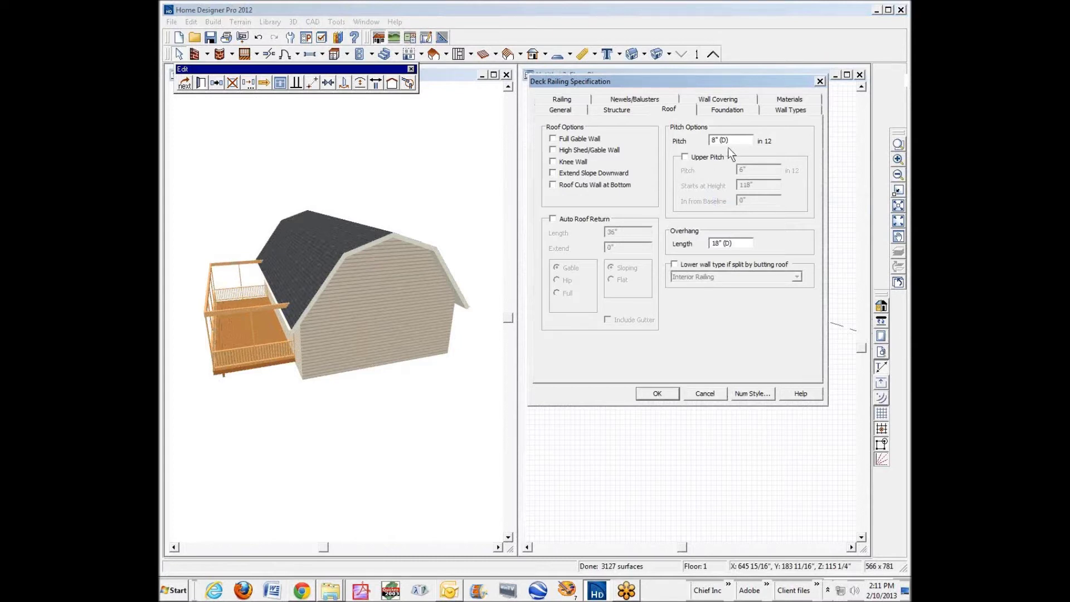
drag(738, 141, 609, 133)
text(4)
click(657, 394)
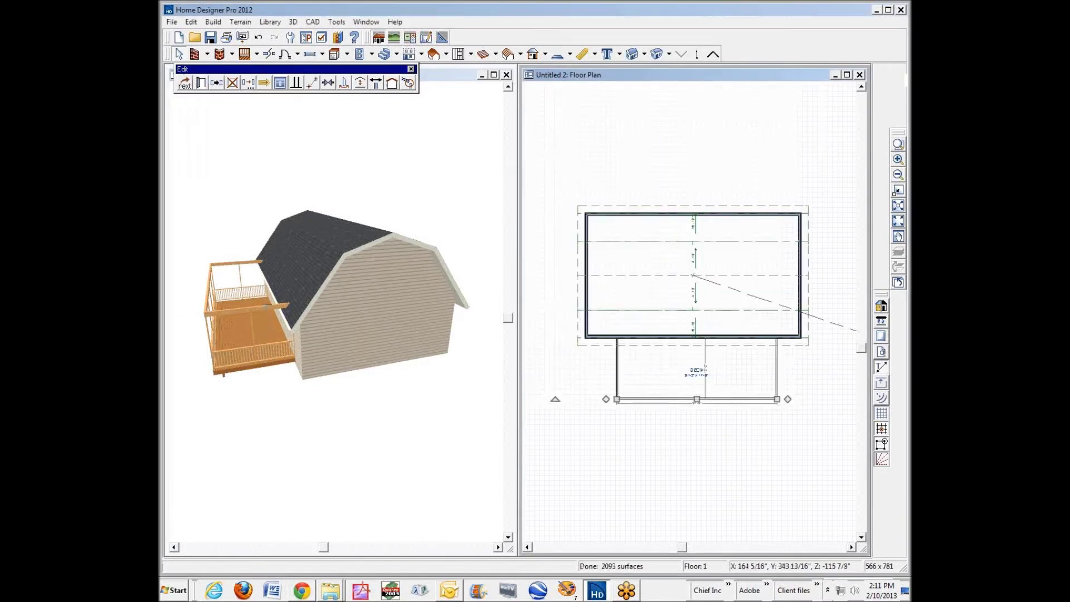
Turn on Roof Over This Room and Ceiling Over This Room for the deck.
right_click(661, 380)
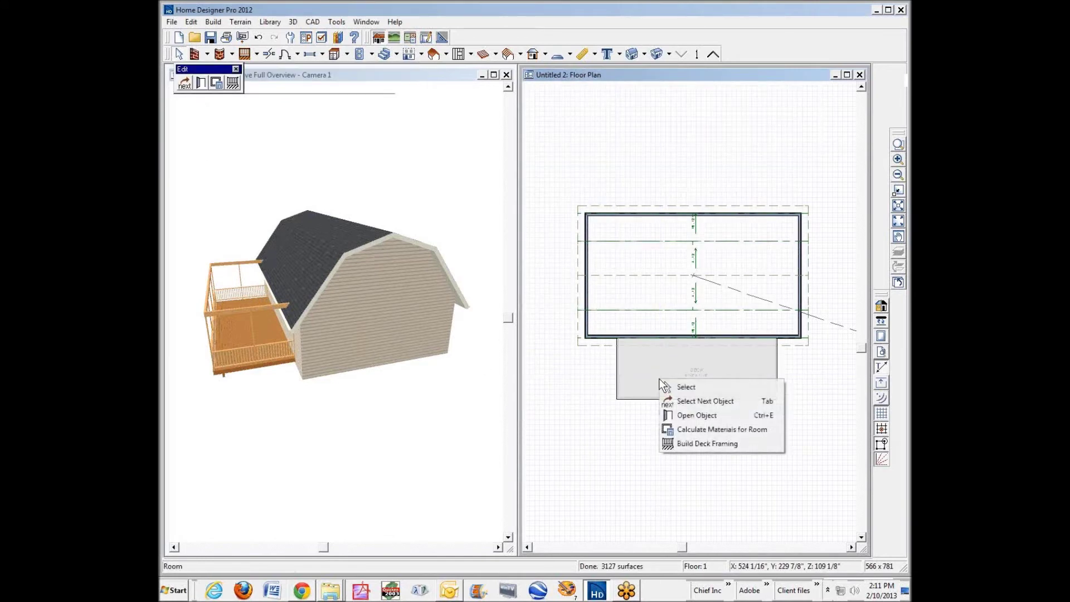
click(692, 420)
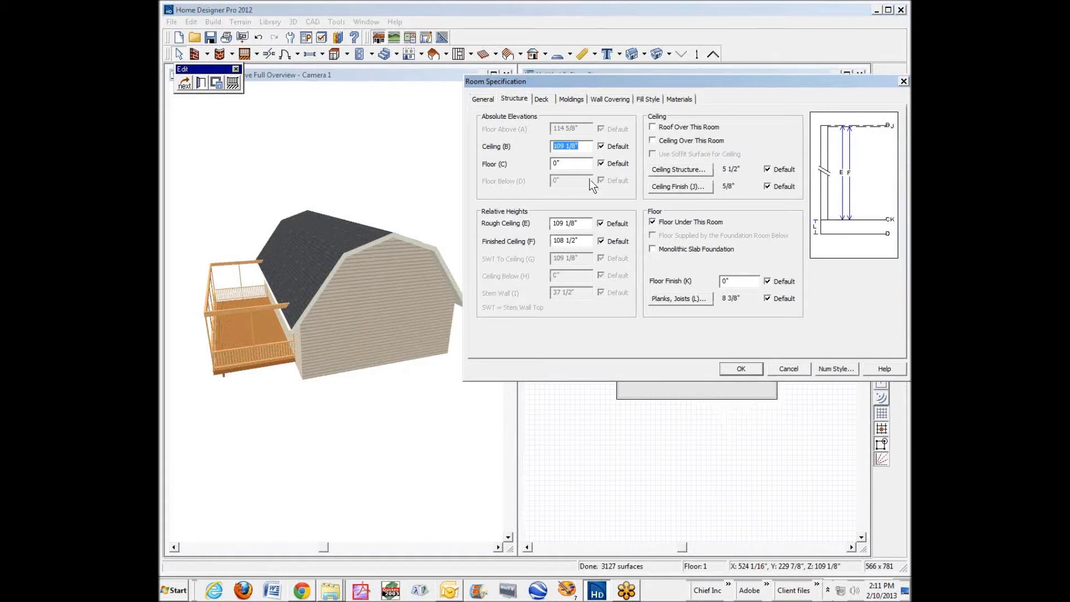
click(671, 129)
click(656, 141)
click(741, 369)
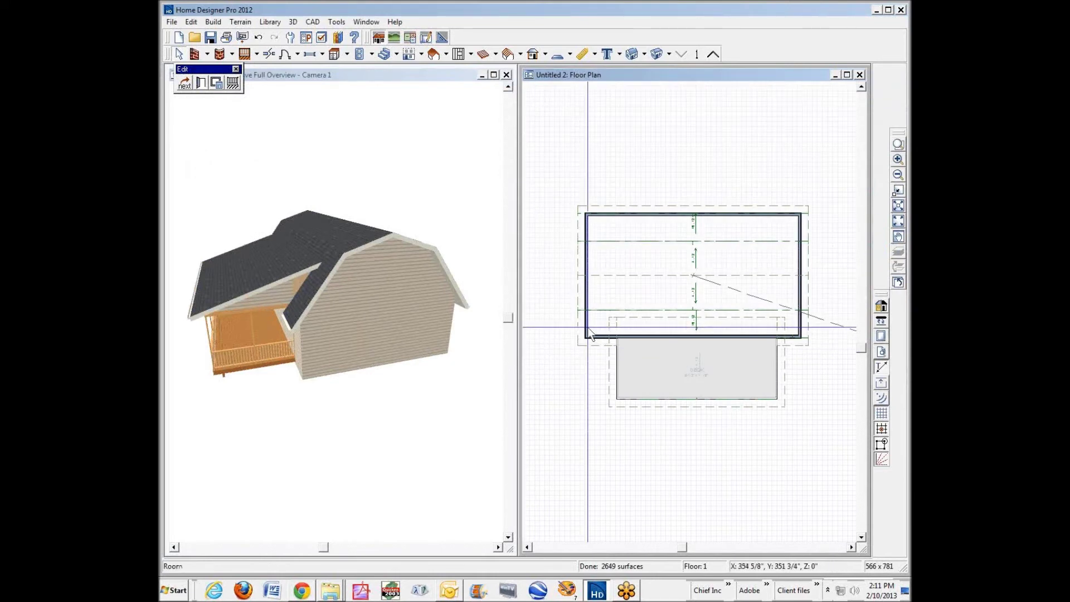
Lower the roof pitch of the deck's outer railing to 3 in 12.
click(661, 402)
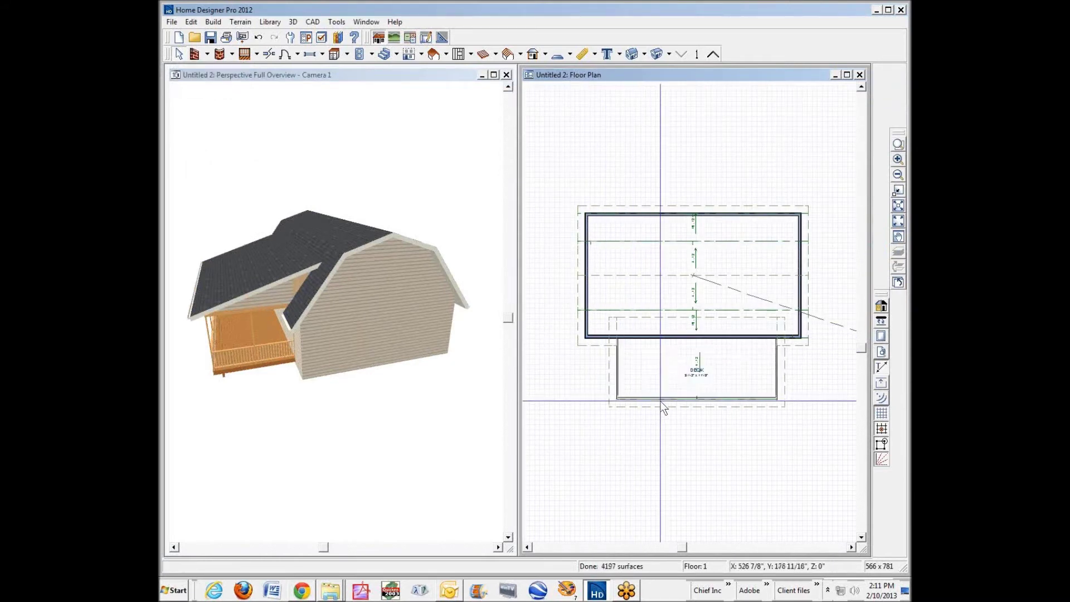
right_click(662, 402)
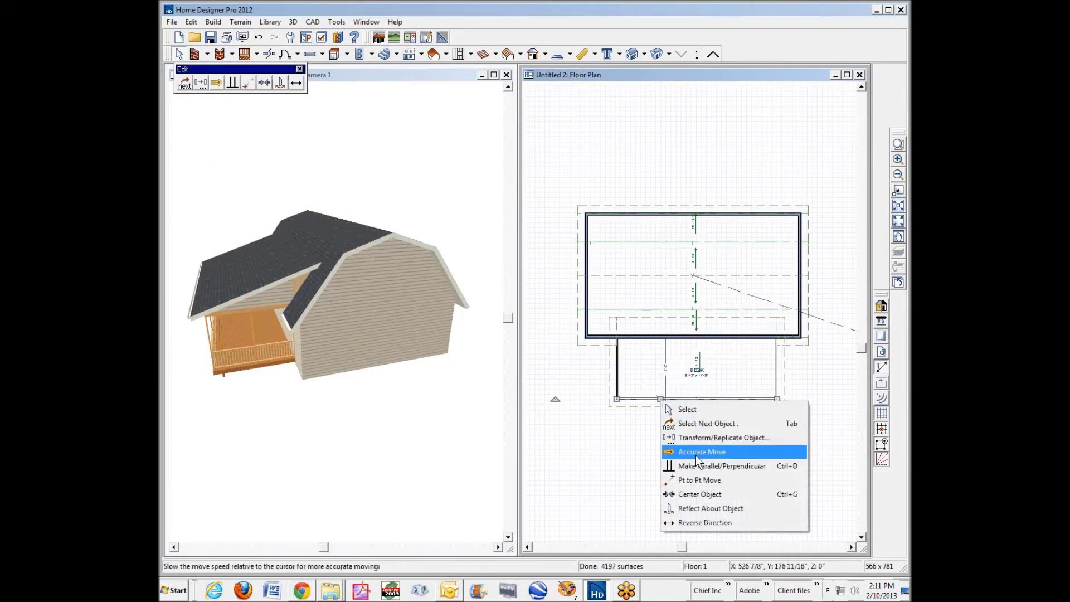
click(635, 398)
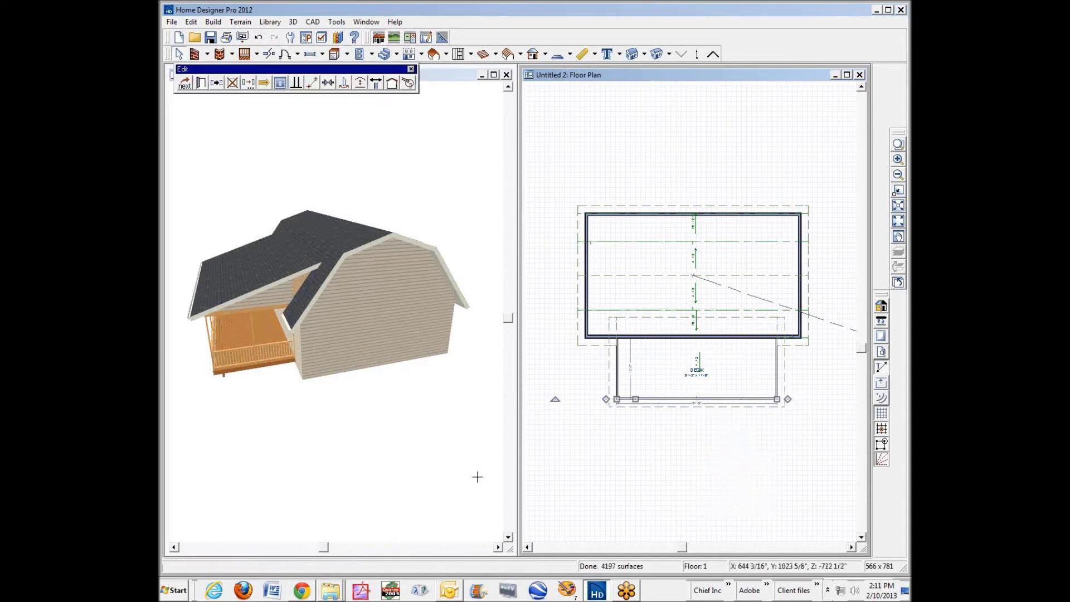
click(201, 84)
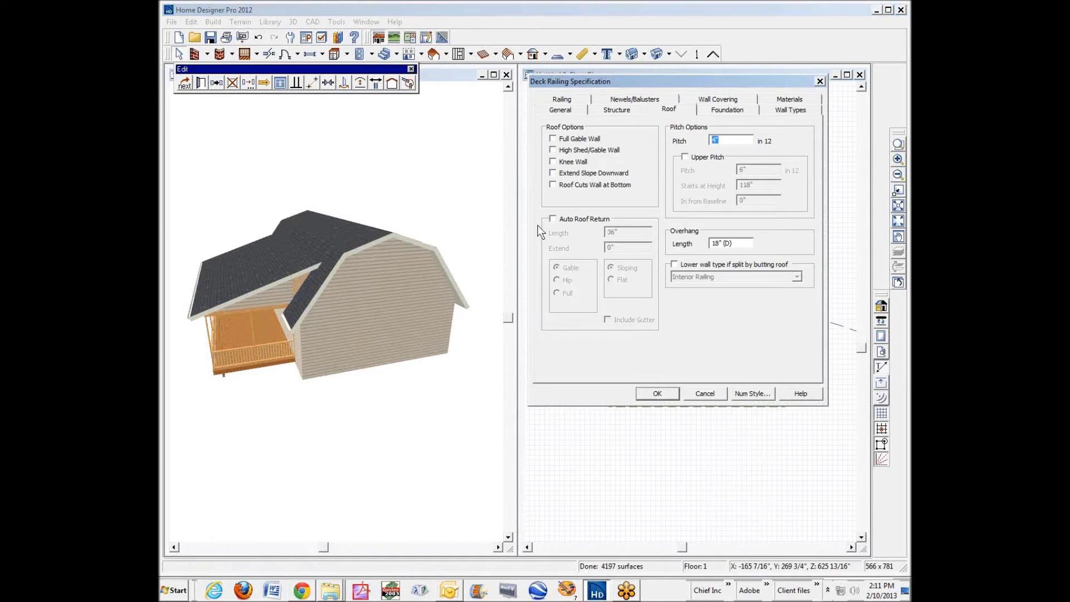
text(3)
click(662, 398)
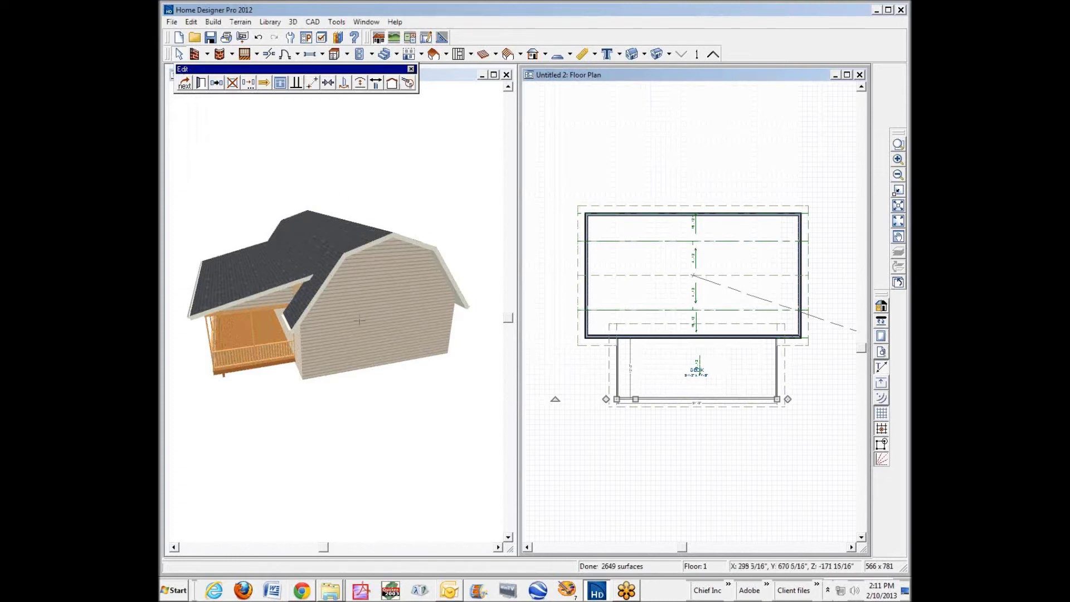
Set the deck room's absolute floor elevation to -3 inches.
click(466, 76)
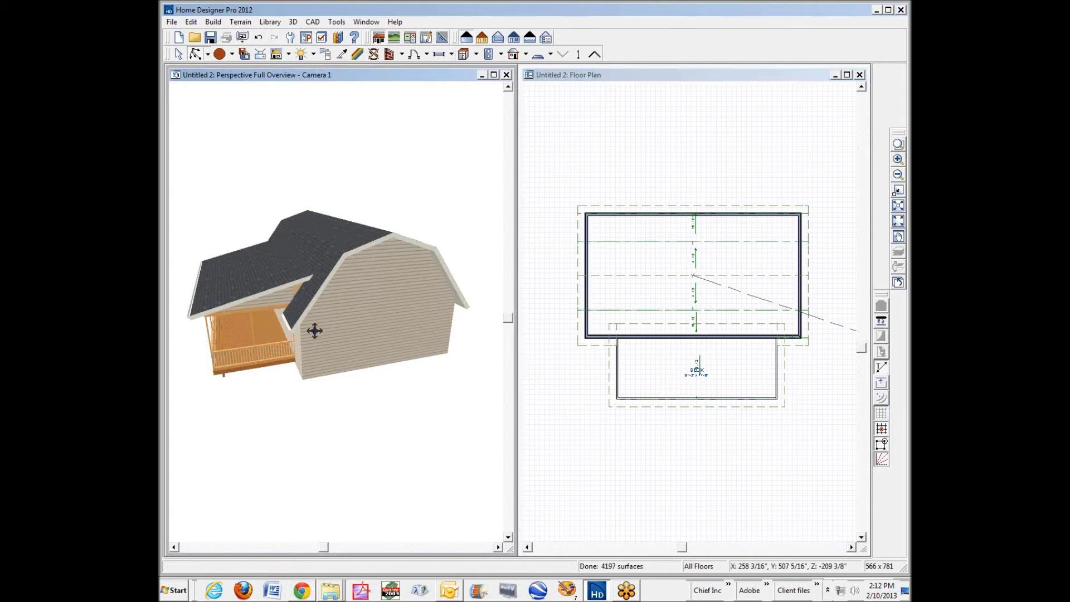
right_click(273, 330)
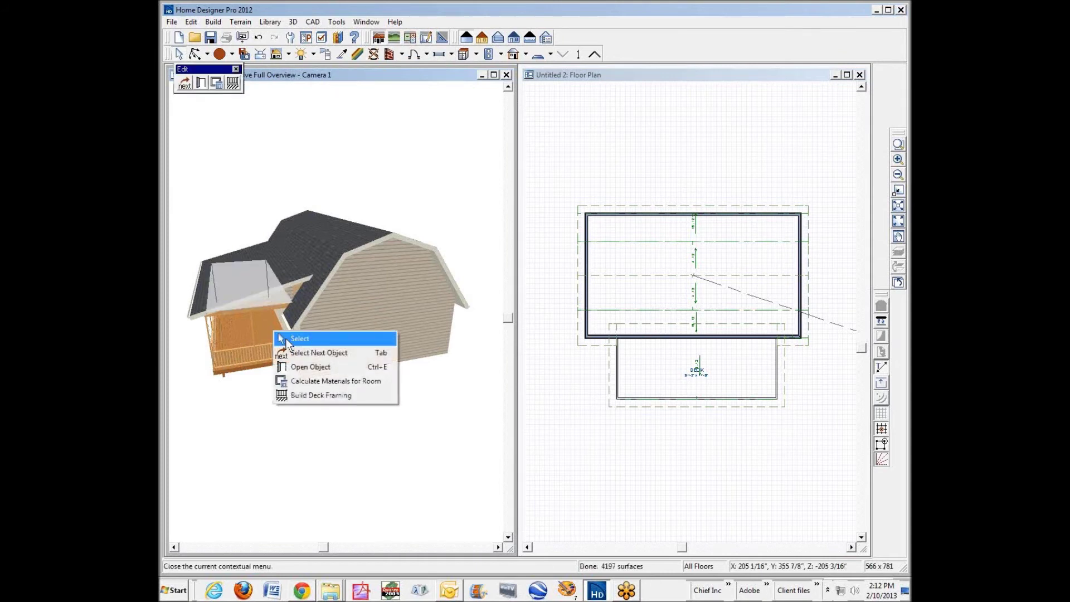
click(313, 367)
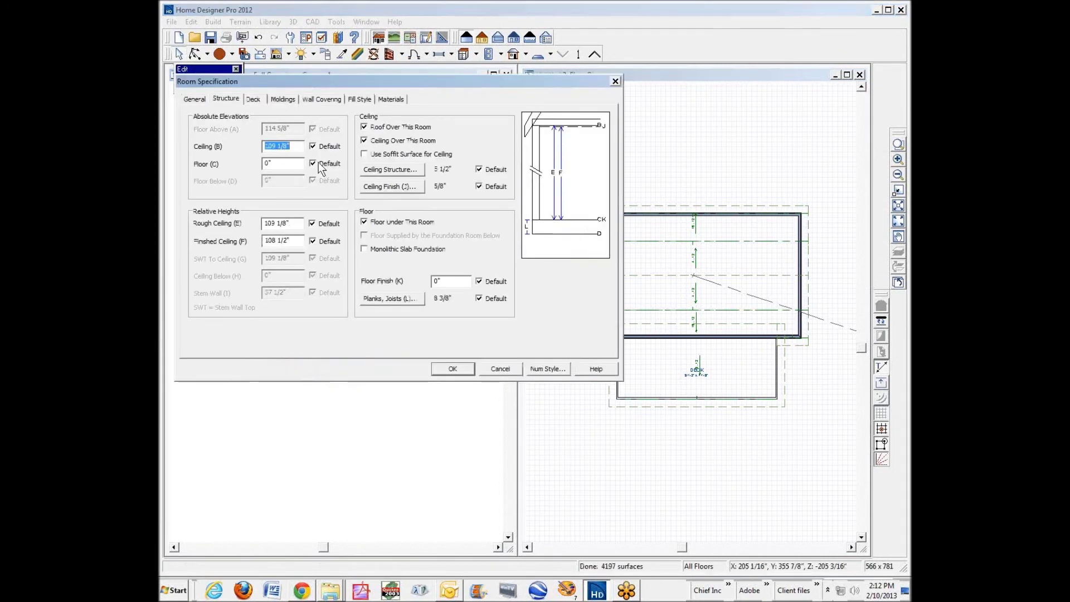
click(319, 163)
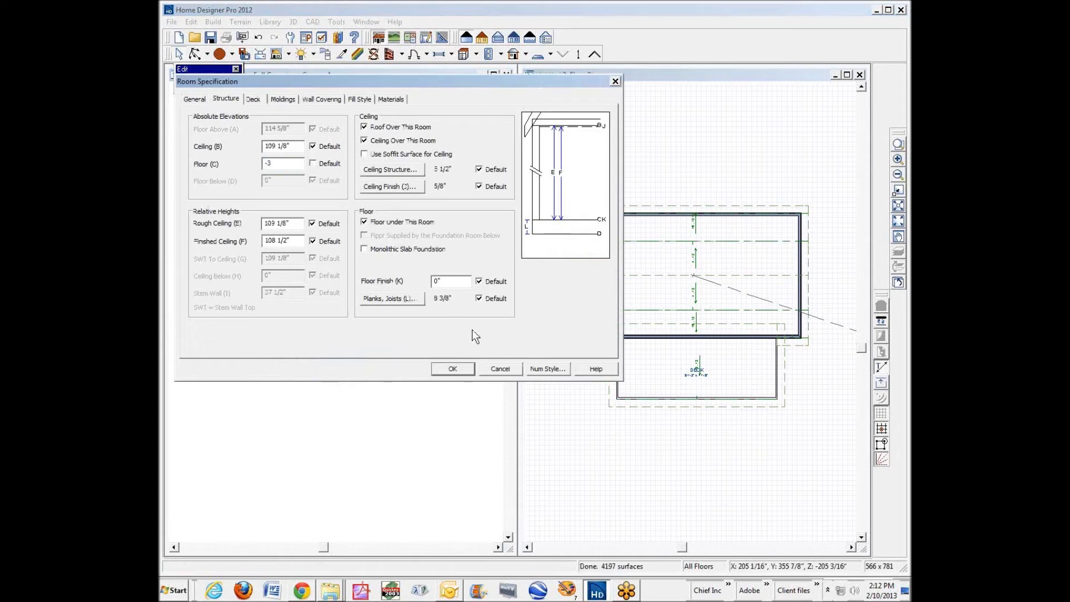
click(452, 368)
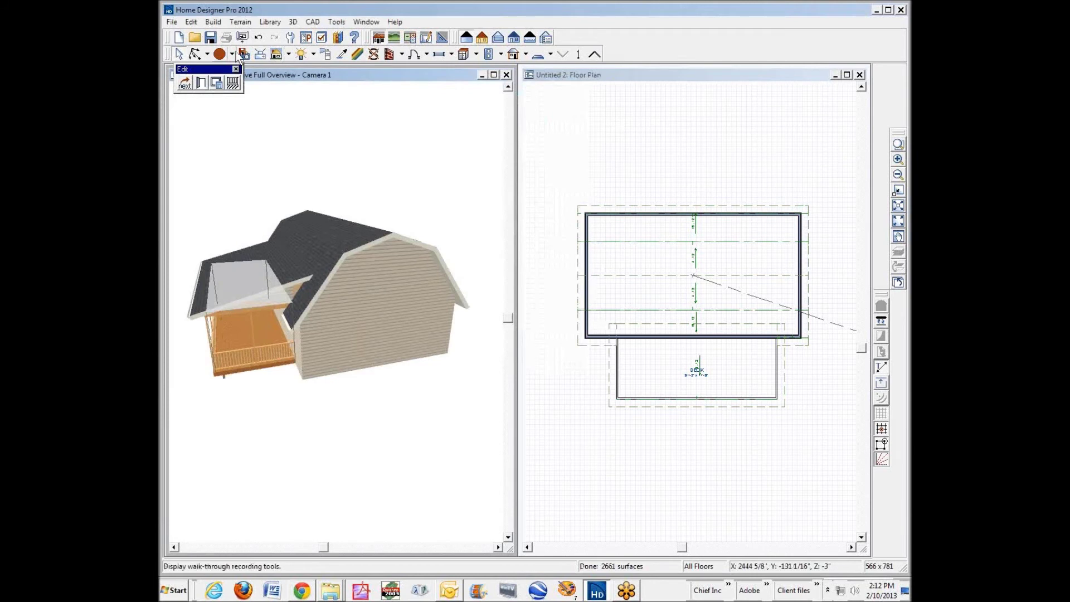
Place a hinged door near the middle of the deck's outer railing in the floor plan.
drag(209, 68, 236, 122)
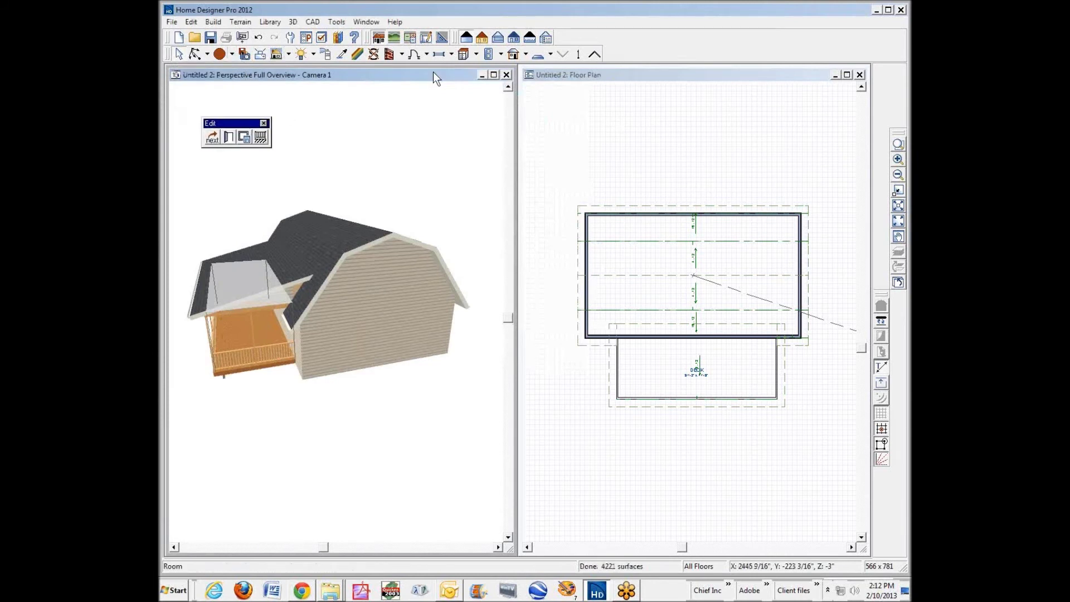
click(414, 58)
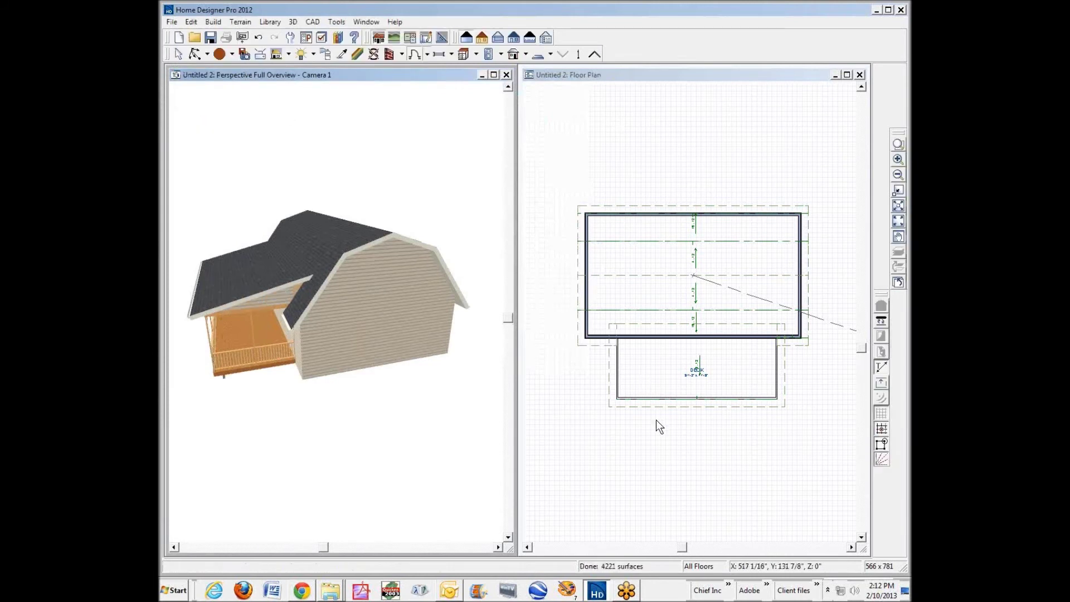
click(698, 400)
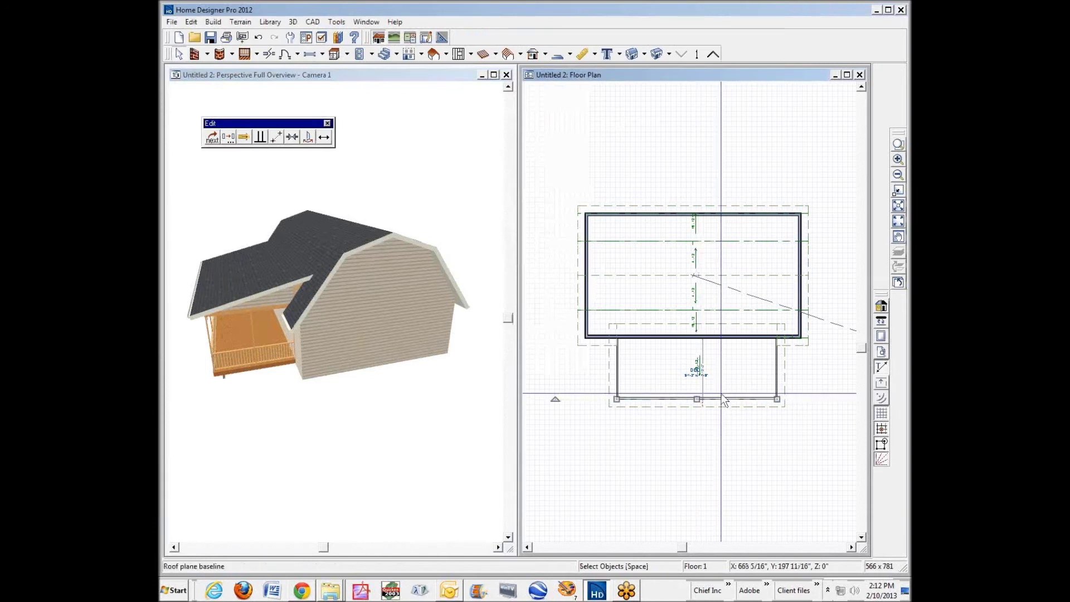
click(714, 373)
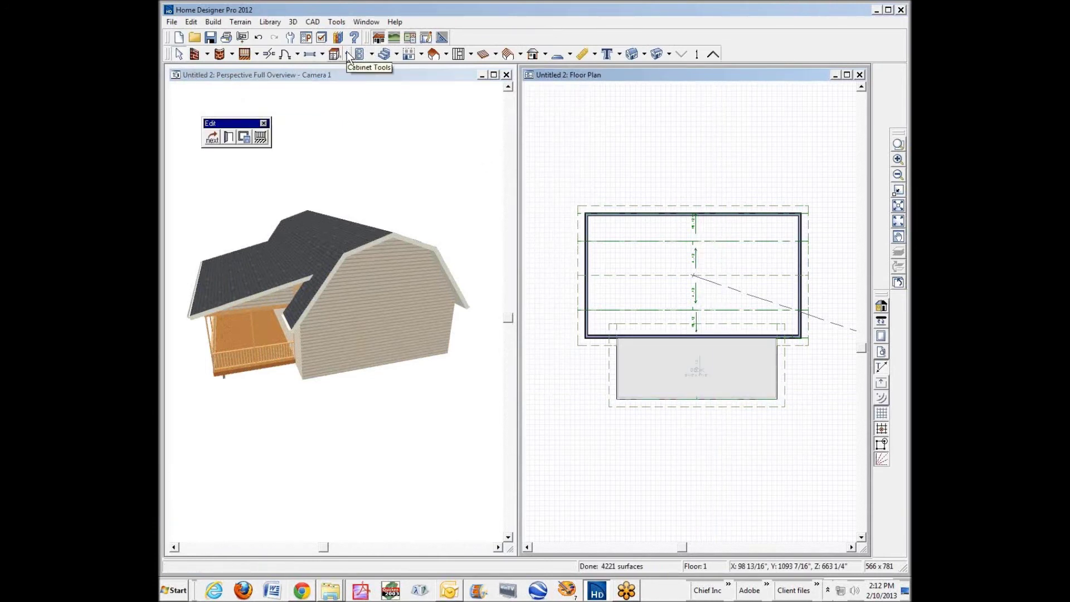
click(286, 54)
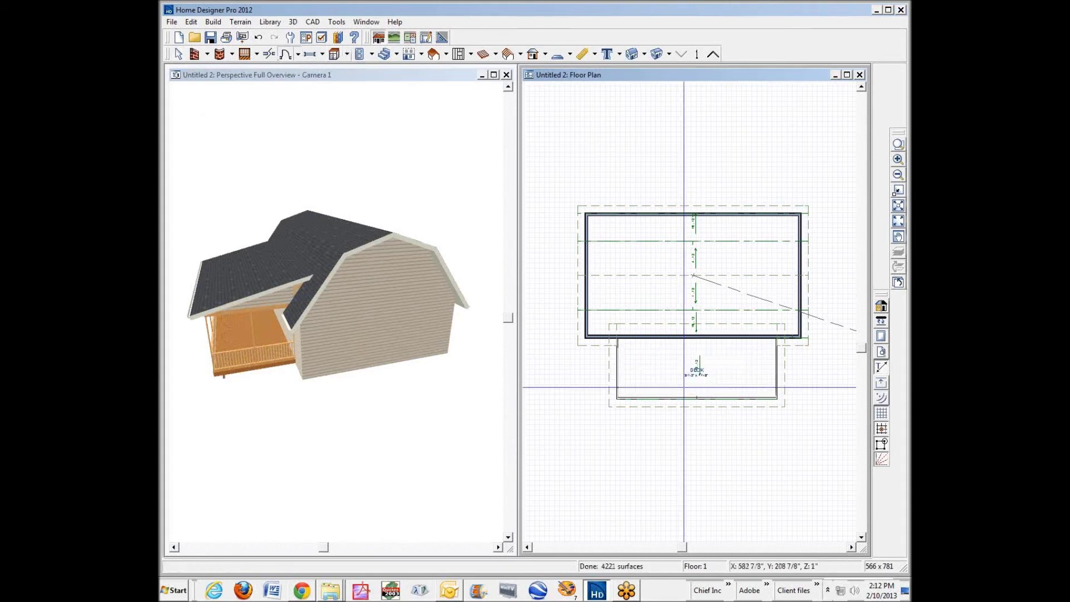
click(691, 397)
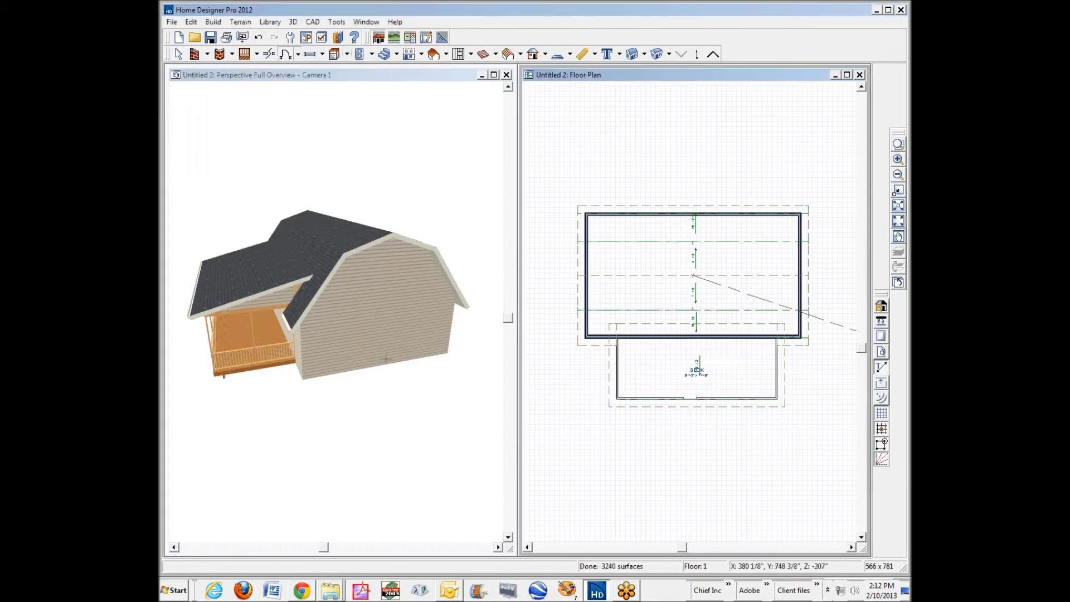
Orbit the 3D overview to examine the covered deck, its railing door and the roof from several sides.
click(343, 78)
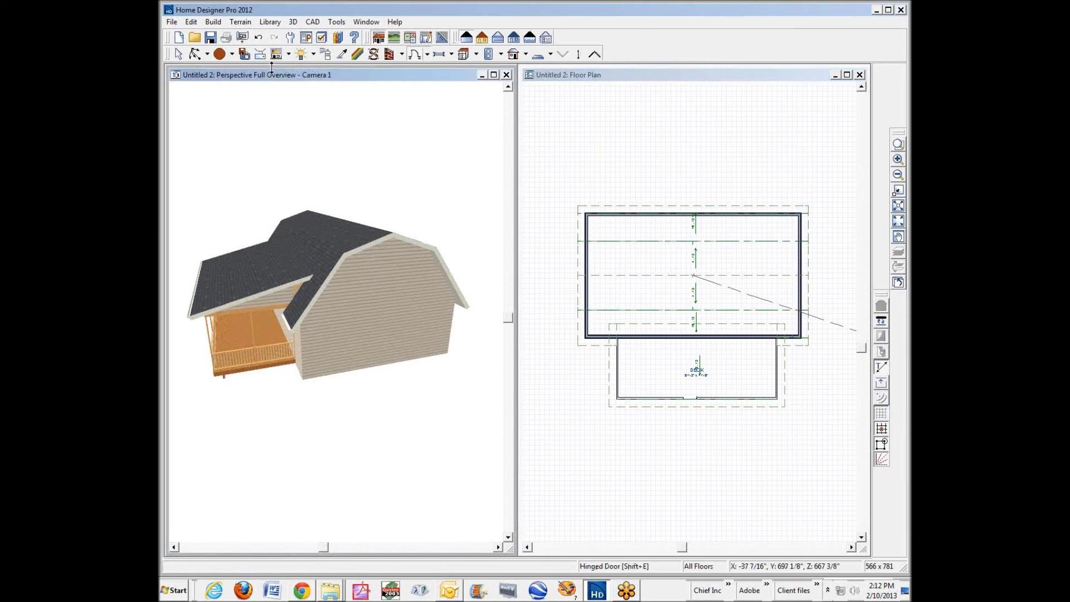
click(195, 53)
drag(346, 251, 442, 333)
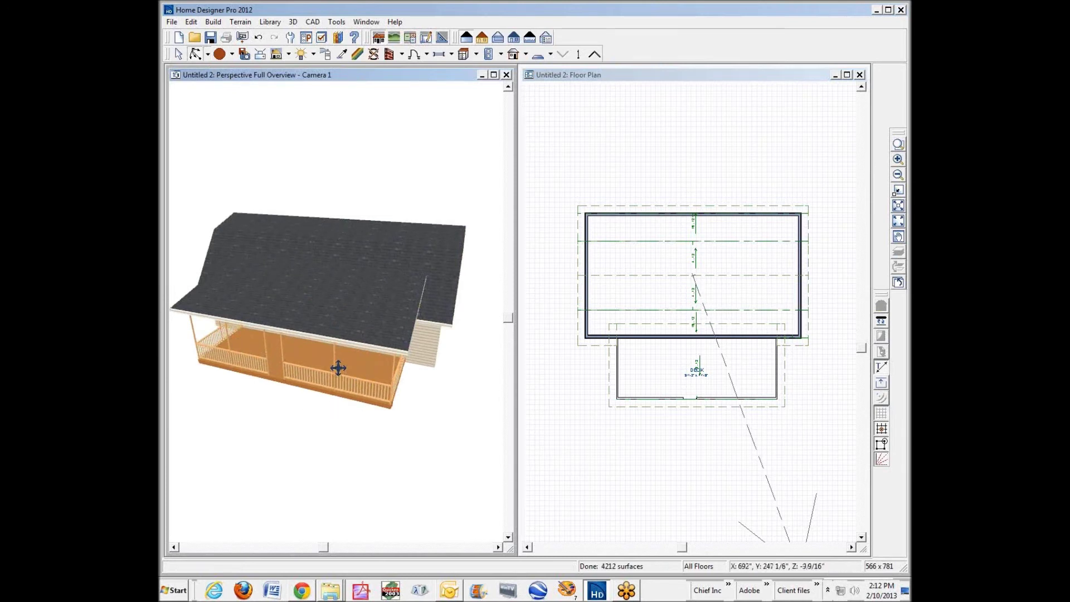
drag(353, 349, 301, 291)
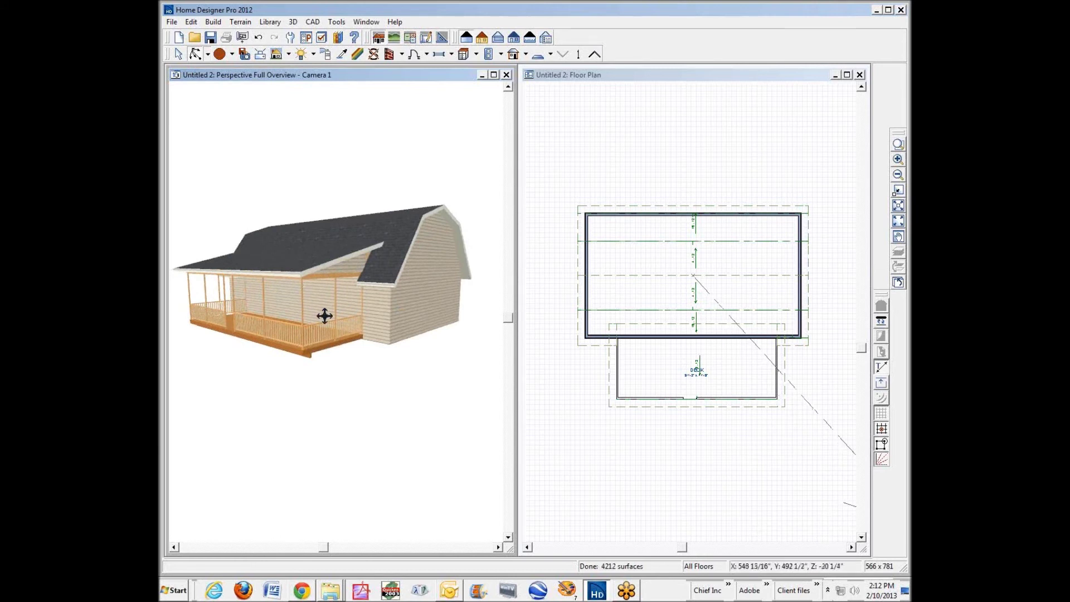
drag(325, 316, 537, 332)
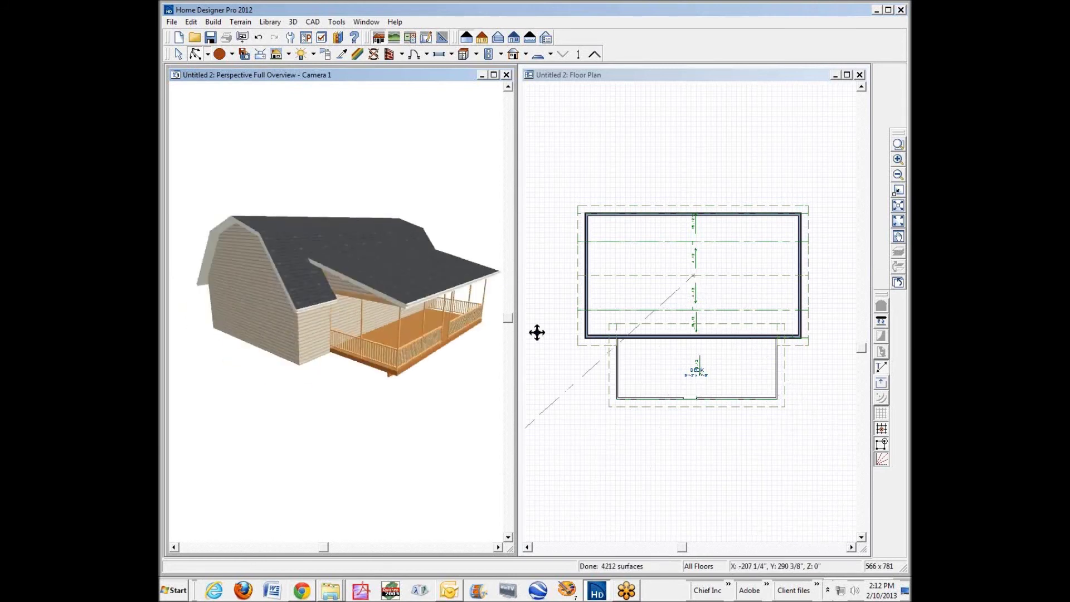
drag(432, 334, 284, 346)
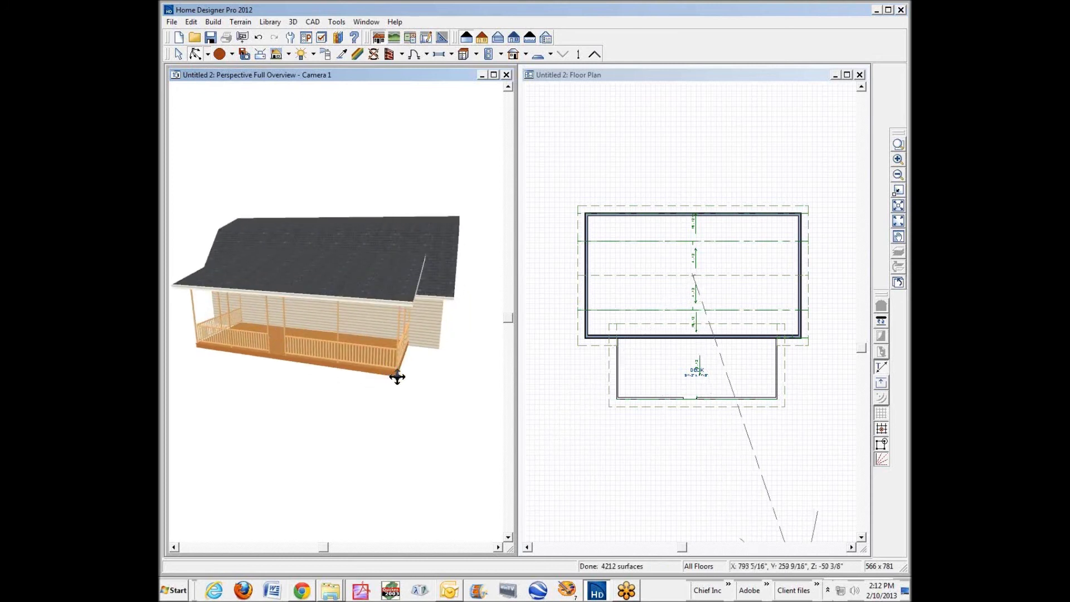
drag(359, 368, 349, 368)
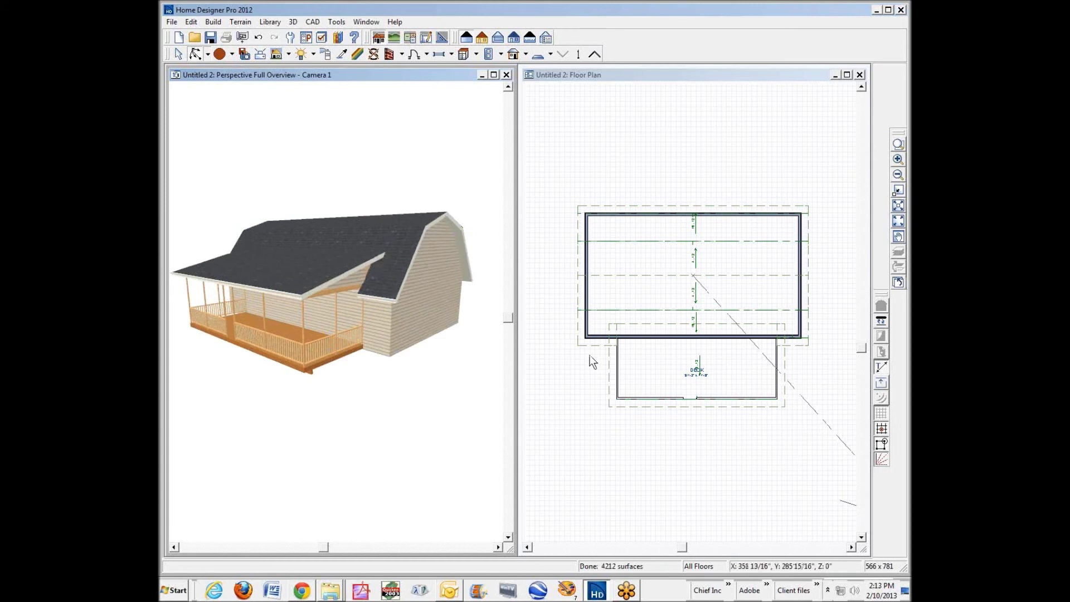
Turn off Upper Pitch in the roof settings of the house's front and back long walls.
click(601, 337)
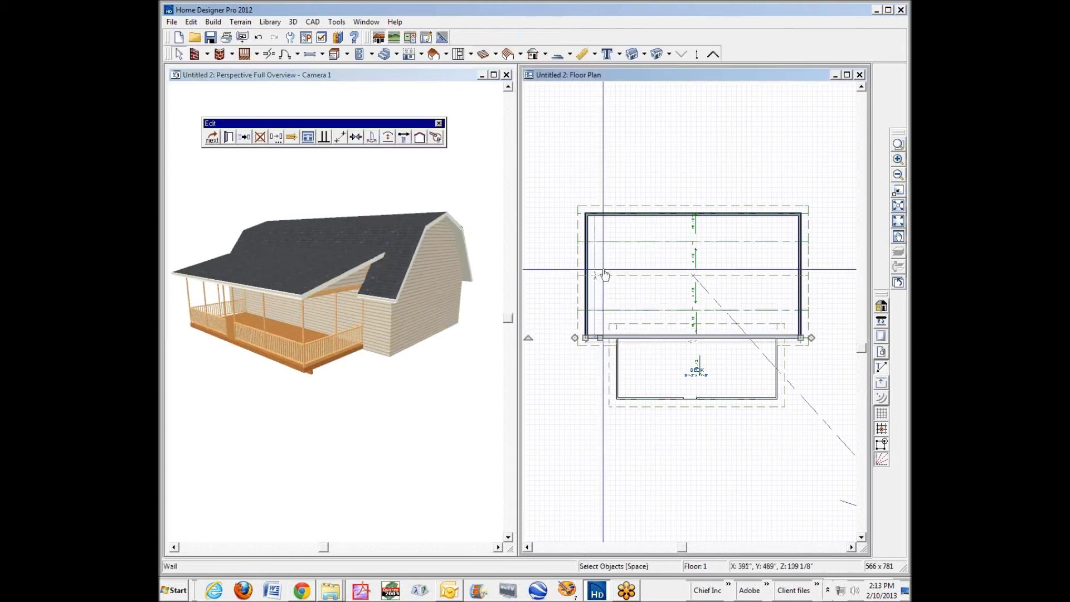
shift+click(652, 215)
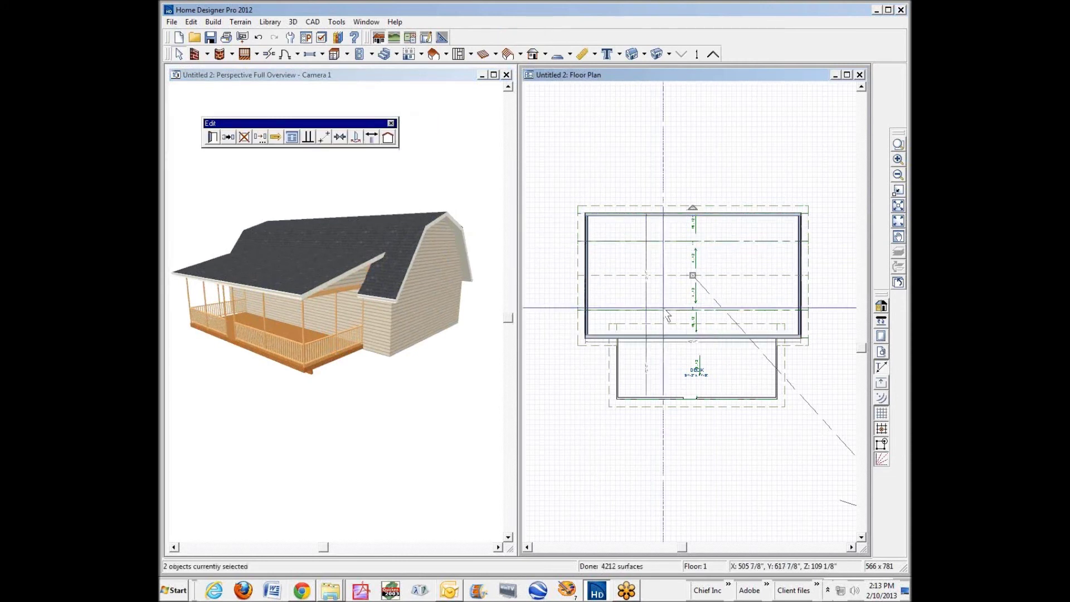
click(215, 137)
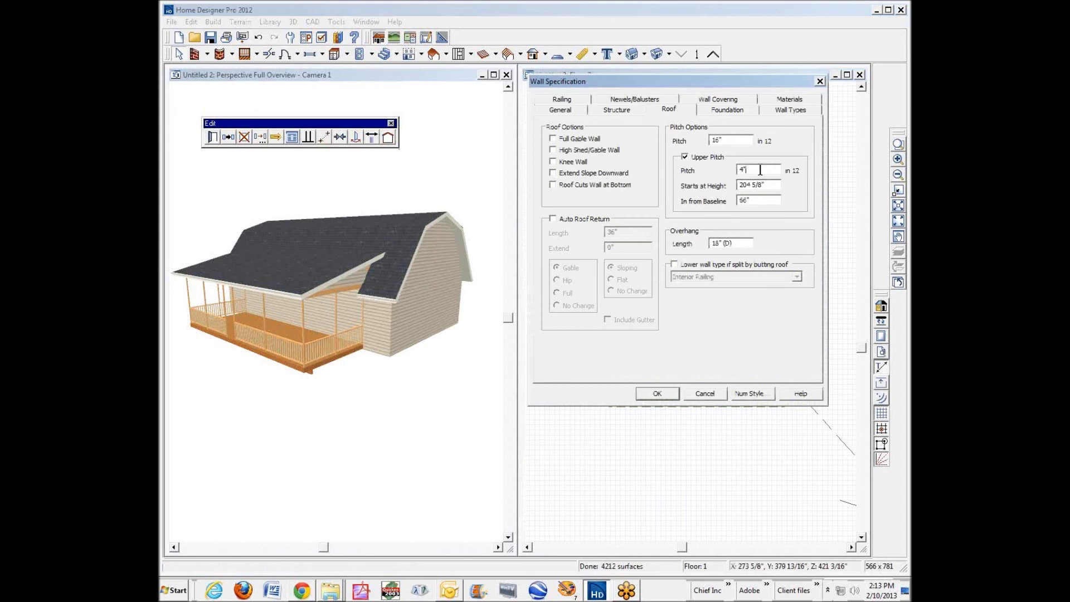
click(685, 157)
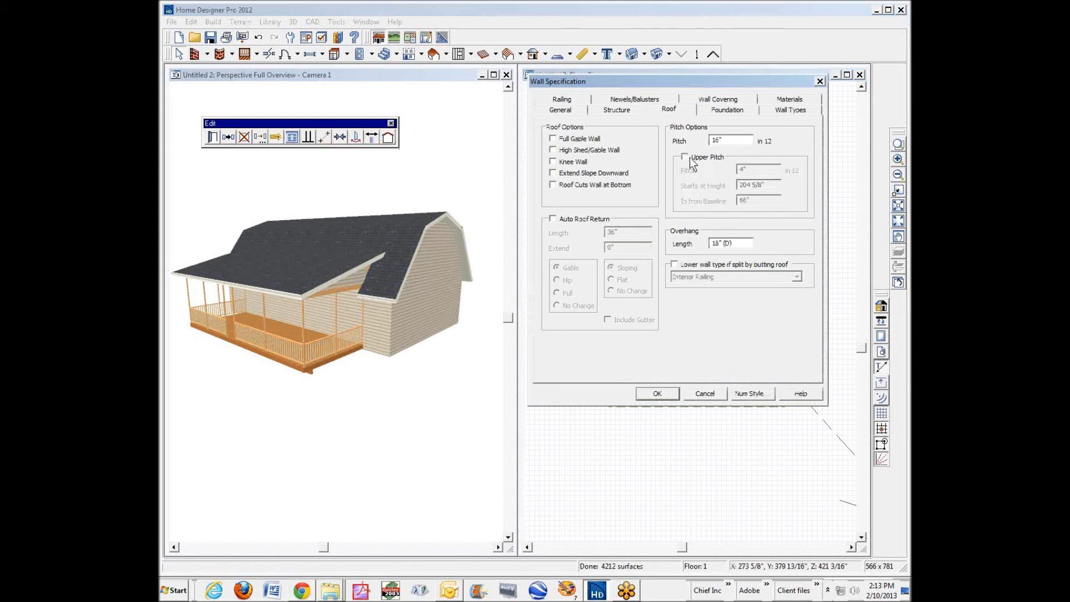
click(660, 395)
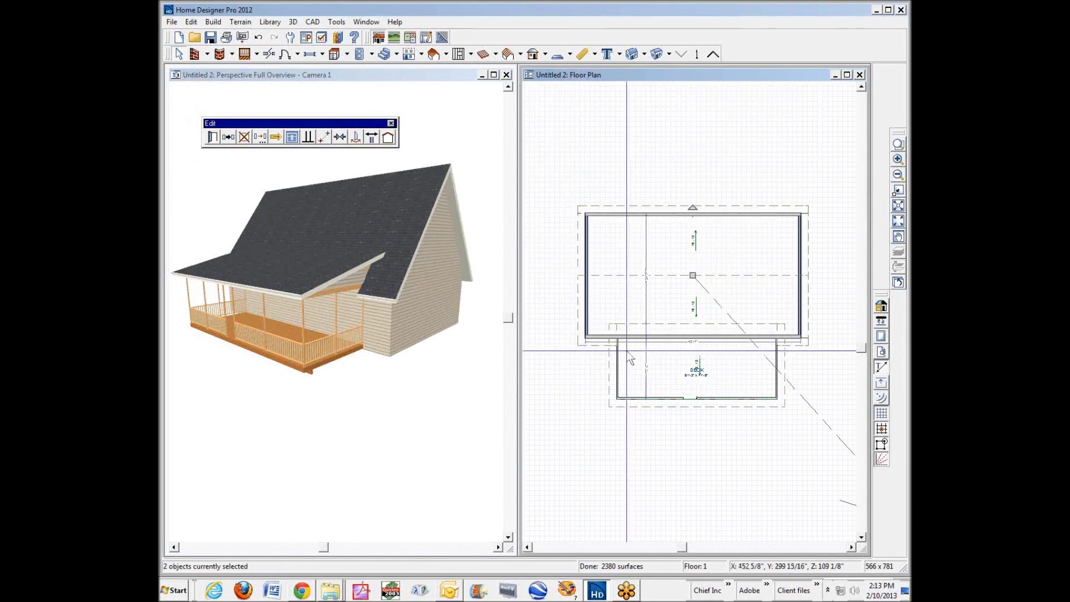
Set the roof pitch of both long house walls to 12 in 12.
click(212, 137)
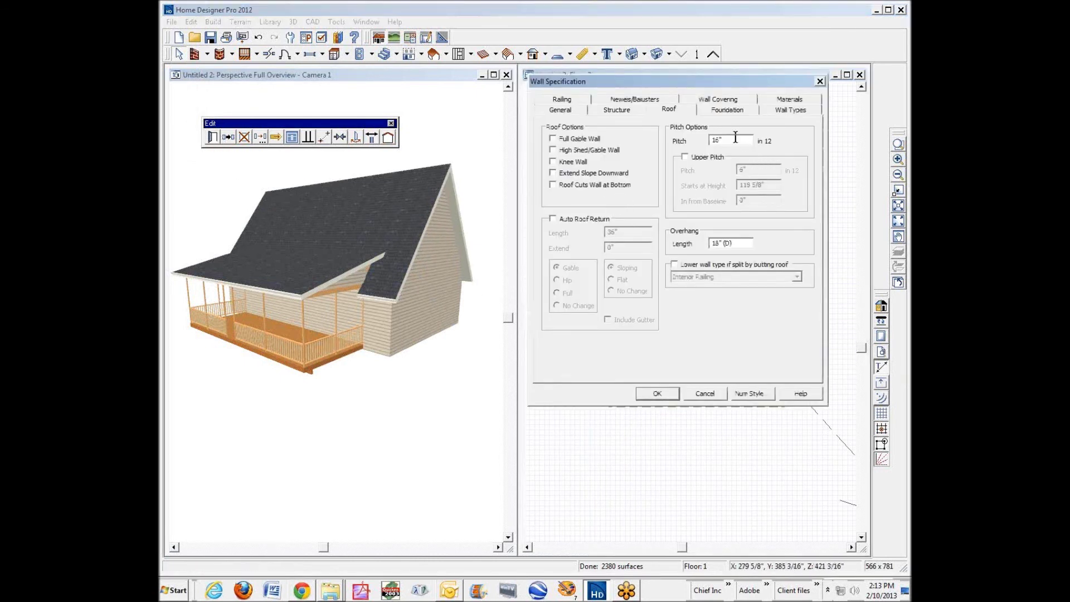
text(12)
click(661, 394)
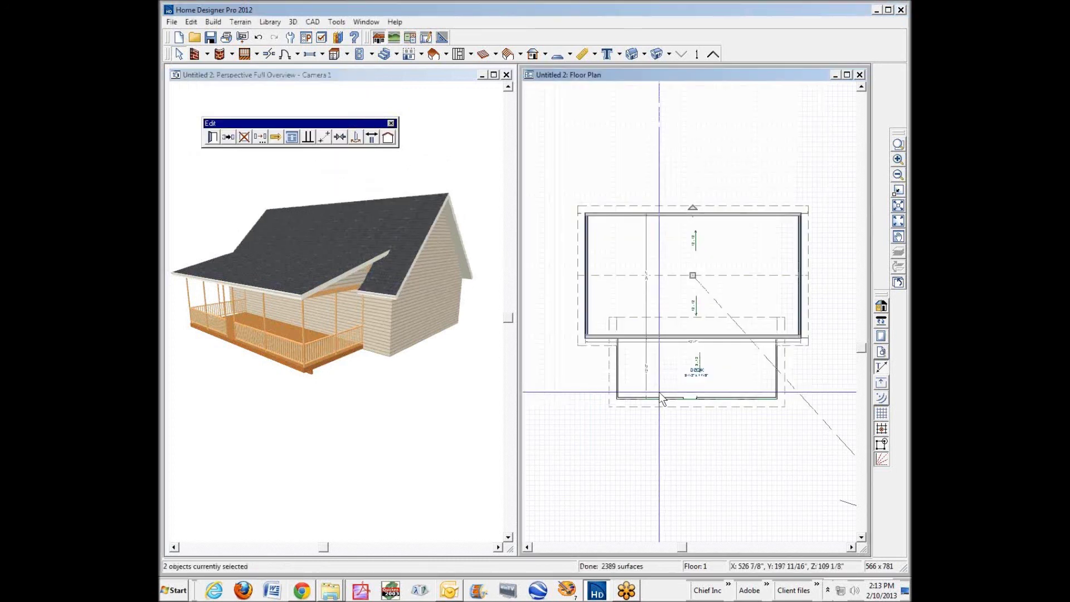
click(590, 396)
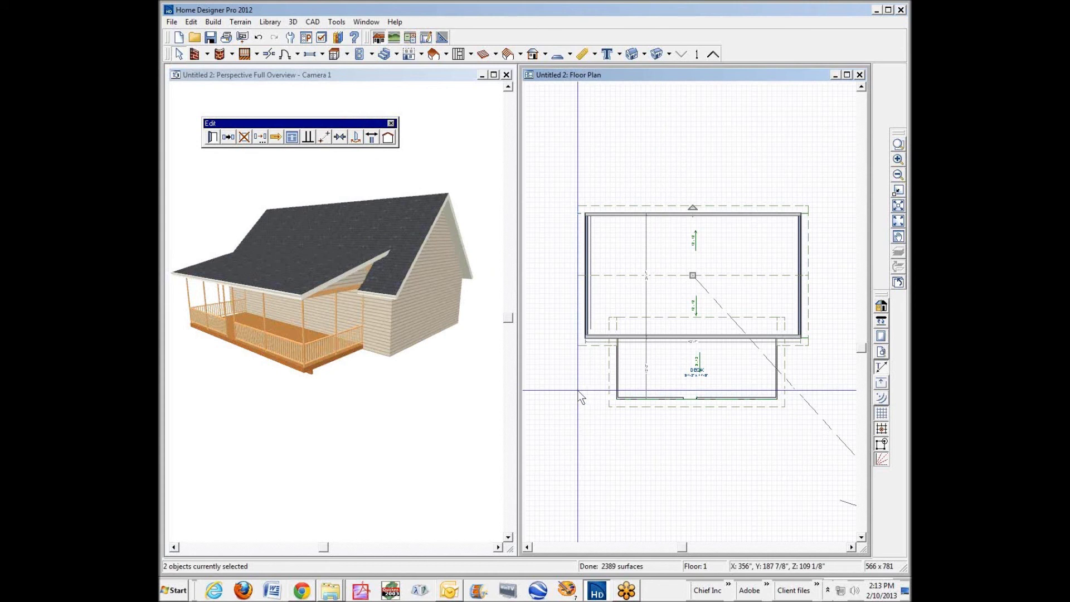